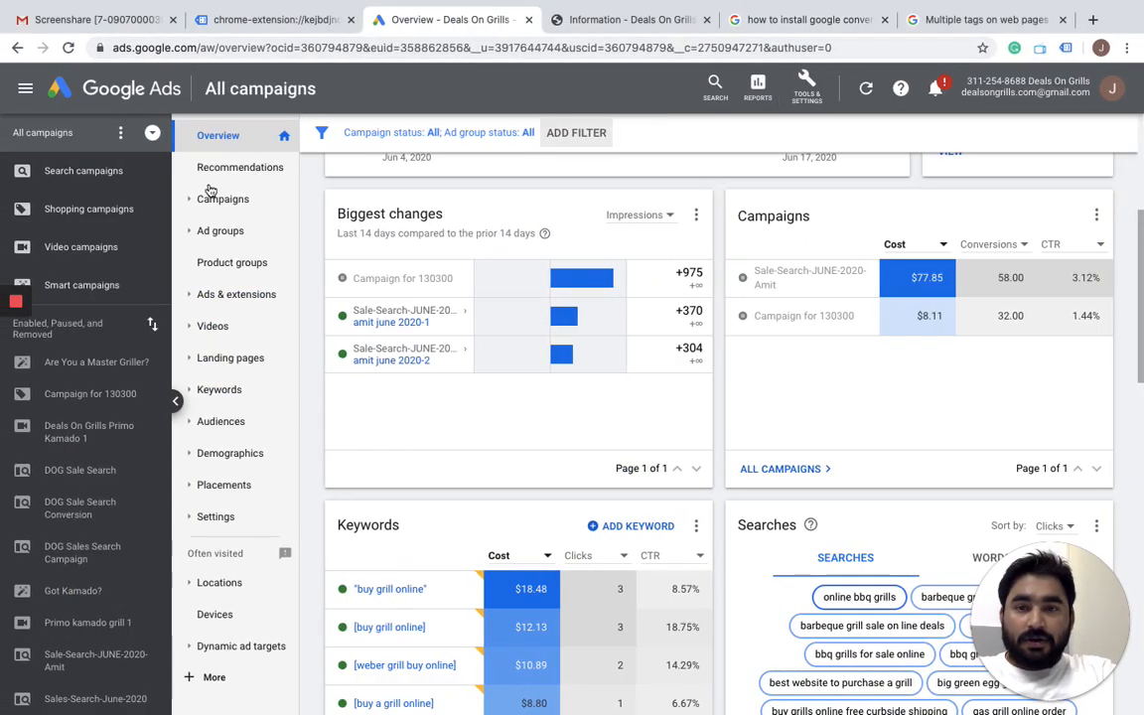
Open the account's Conversions page to list the conversion actions
{"action": "left_click", "coordinate": [803, 93]}
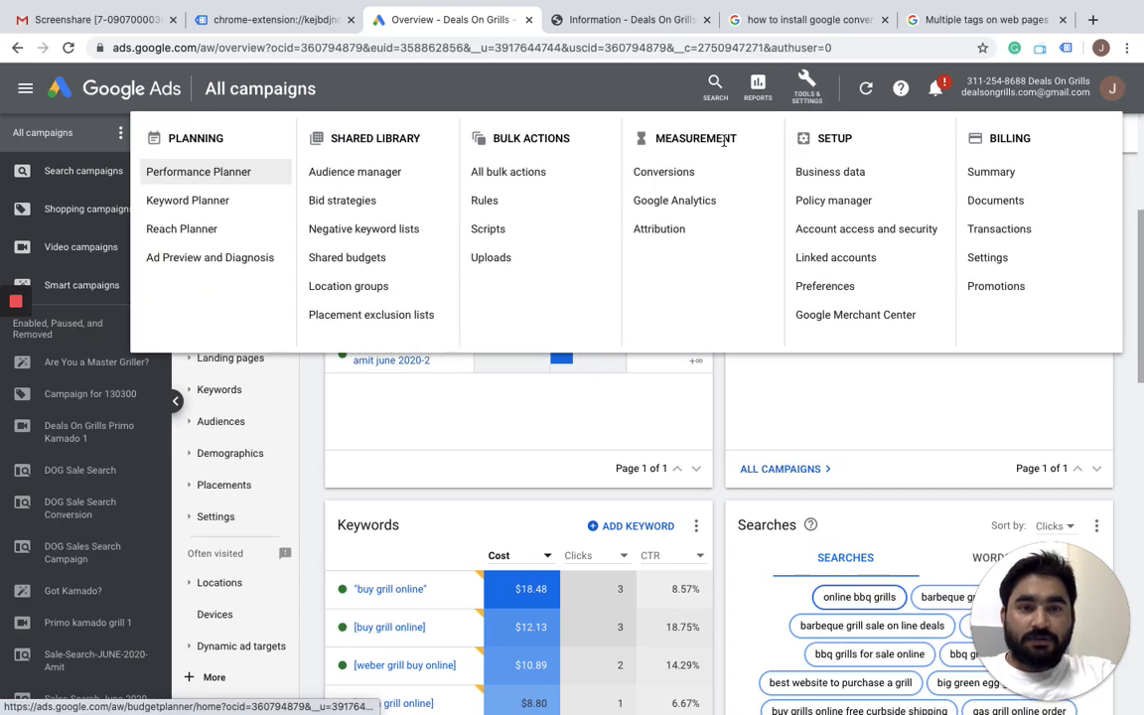
{"action": "left_click", "coordinate": [676, 172]}
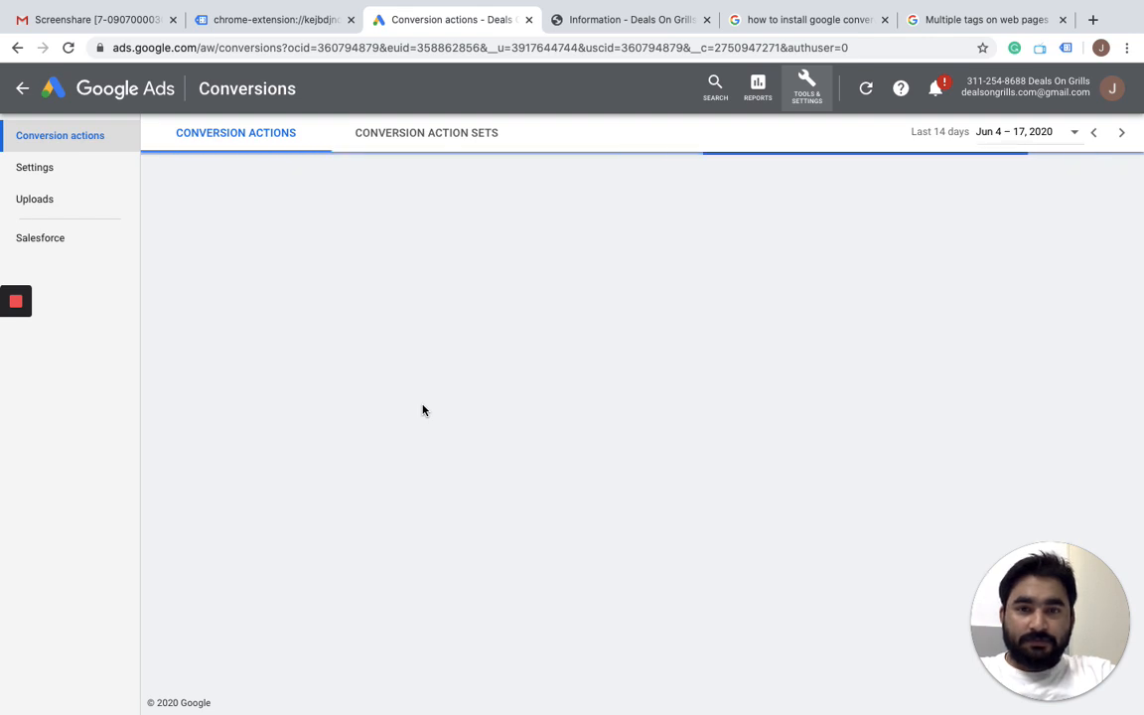
Switch to the Shopify admin and open the store's Checkout settings
{"action": "key", "text": "ctrl+Right"}
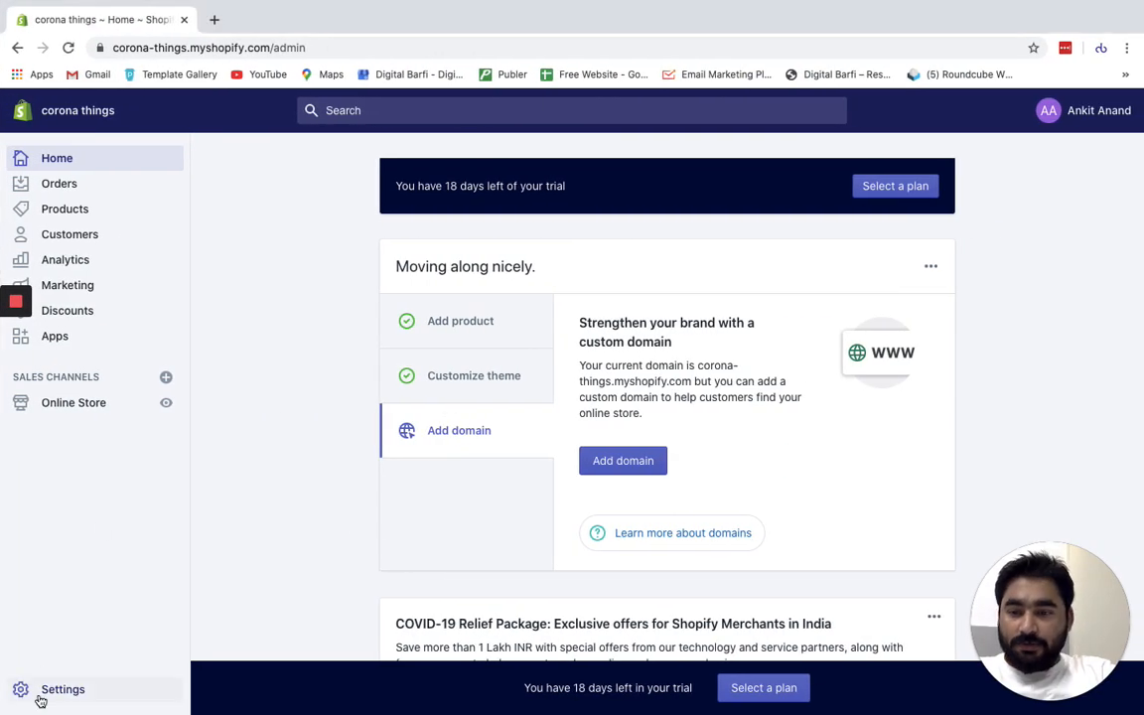
{"action": "left_click", "coordinate": [45, 694]}
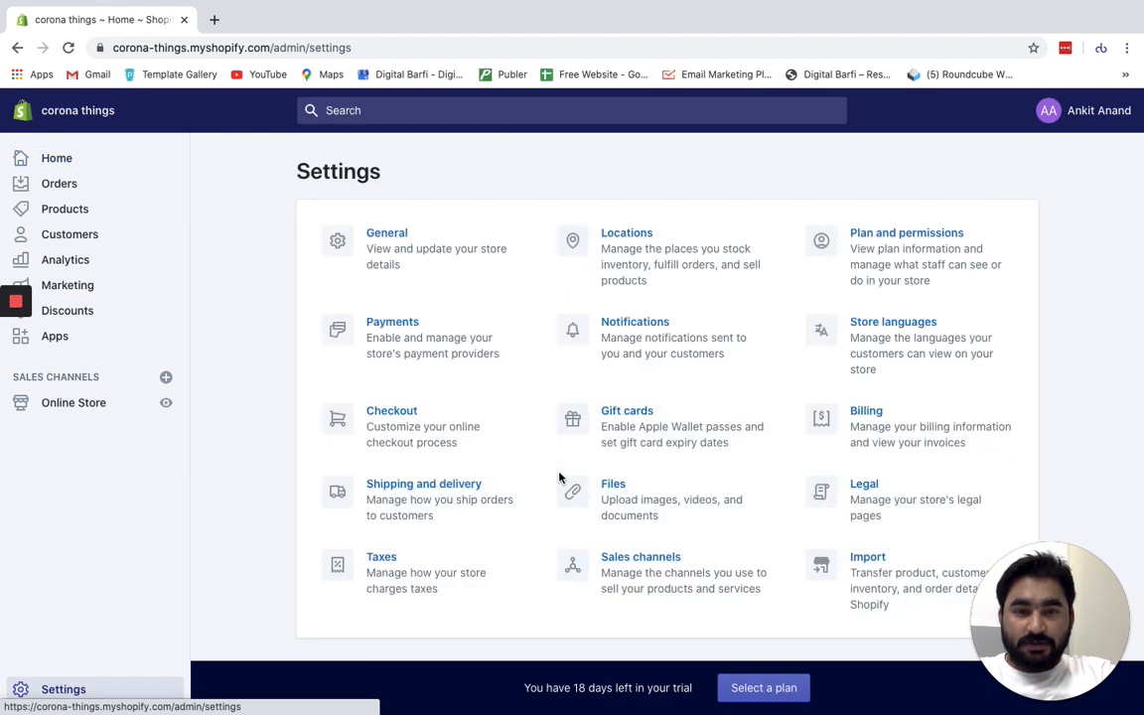
{"action": "left_click", "coordinate": [384, 430]}
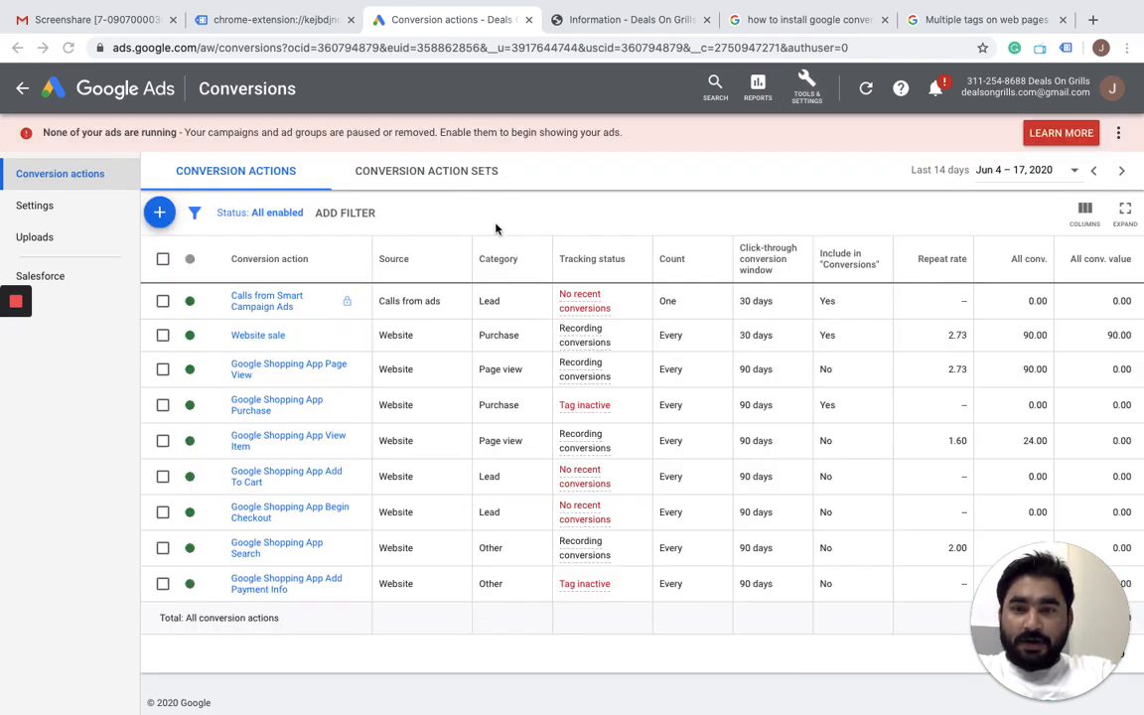
Open the Website sale conversion action and choose Install the tag yourself in its tag setup
{"action": "left_click", "coordinate": [260, 336]}
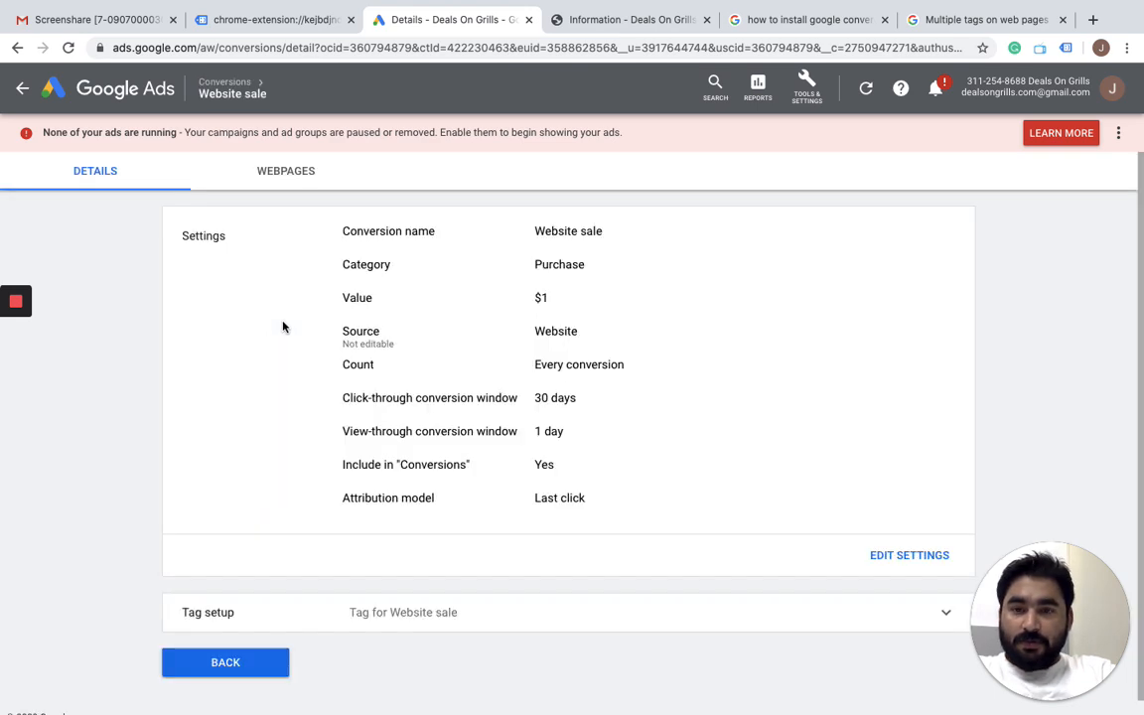
{"action": "left_click", "coordinate": [405, 621]}
{"action": "scroll", "coordinate": [405, 621], "scroll_direction": "down", "scroll_amount": 2}
{"action": "left_click", "coordinate": [417, 512]}
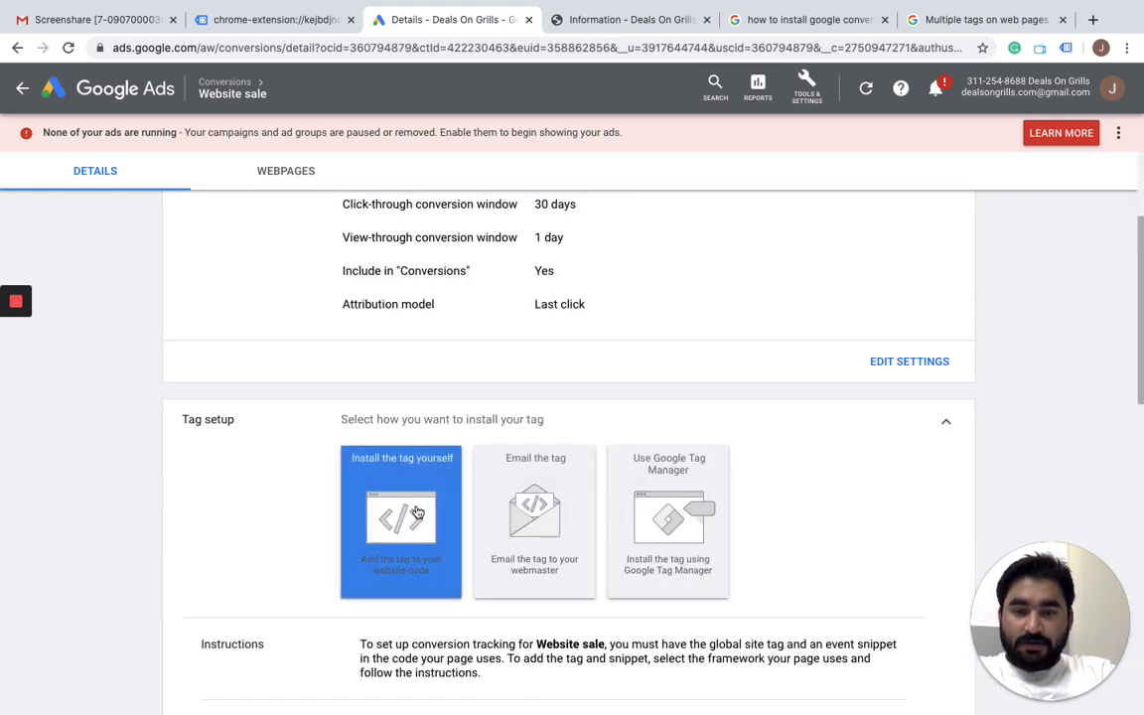
Examine the global site tag and event snippet code in the Website sale tag instructions
{"action": "scroll", "coordinate": [417, 513], "scroll_direction": "down", "scroll_amount": 10}
{"action": "scroll", "coordinate": [416, 577], "scroll_direction": "up", "scroll_amount": 1}
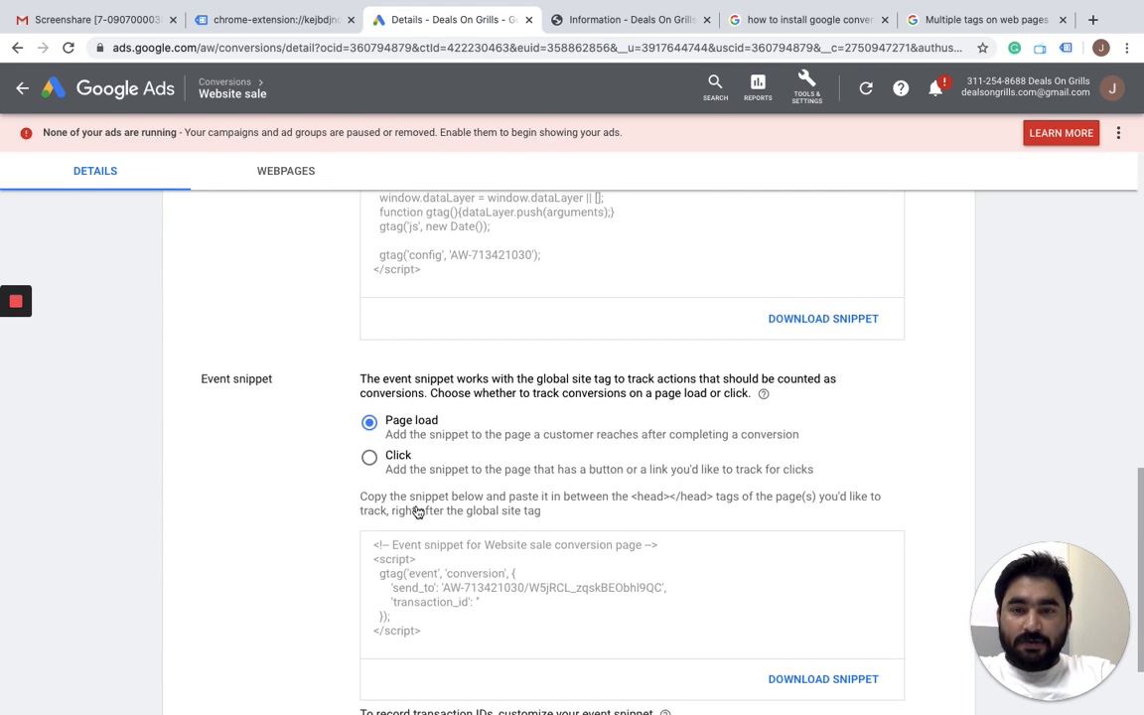
{"action": "scroll", "coordinate": [416, 506], "scroll_direction": "up", "scroll_amount": 1}
{"action": "left_click", "coordinate": [456, 286]}
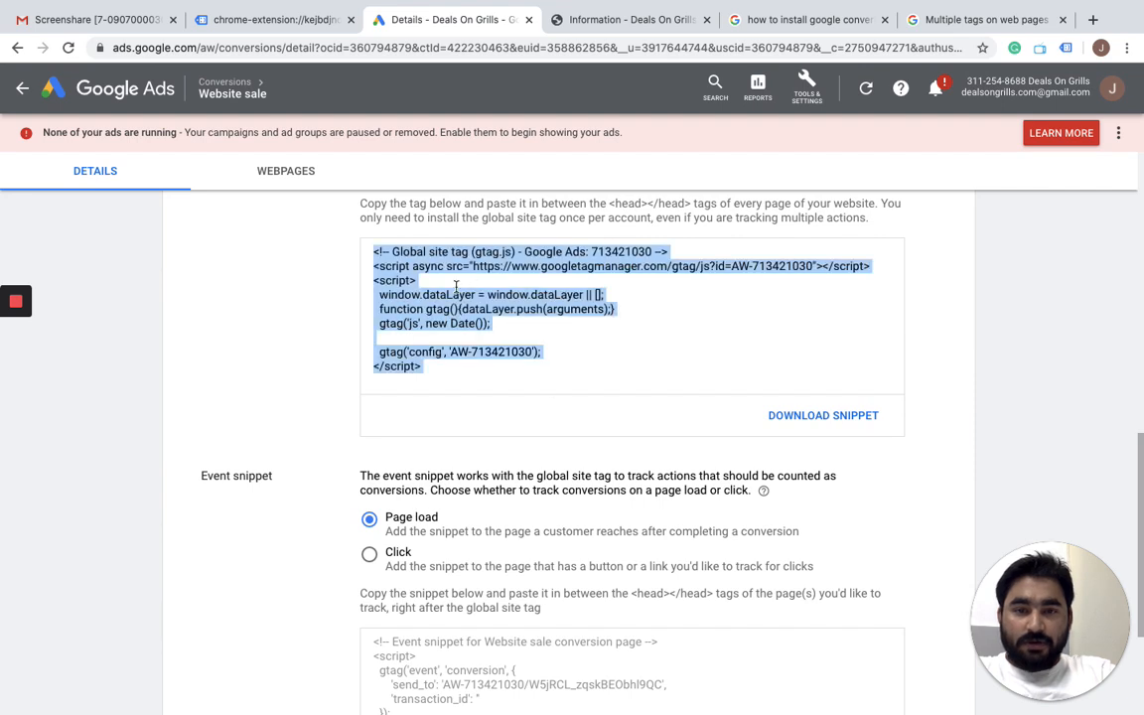
{"action": "left_click", "coordinate": [498, 660]}
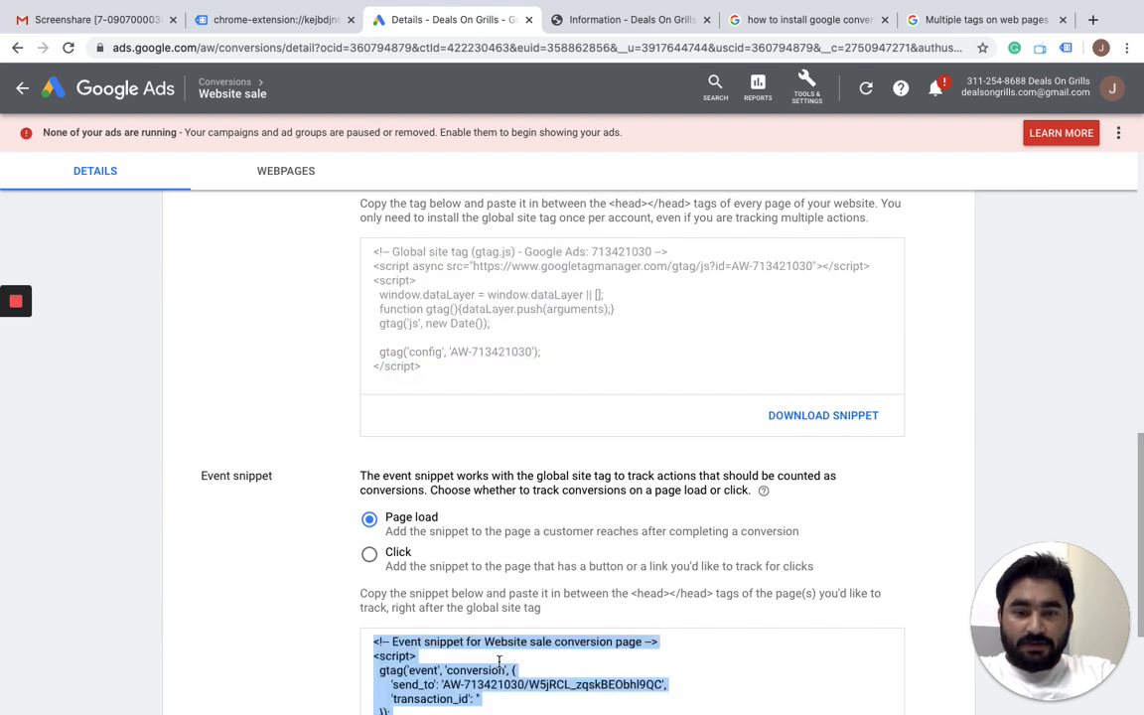
{"action": "left_click", "coordinate": [451, 283]}
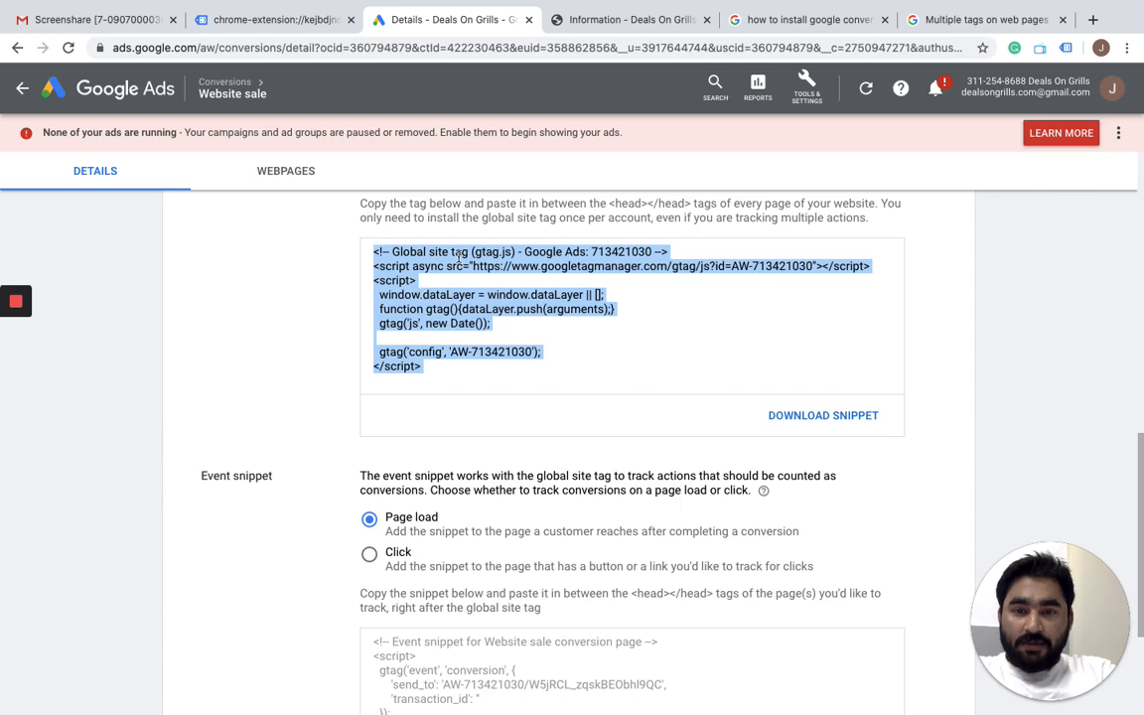
{"action": "left_click", "coordinate": [507, 276]}
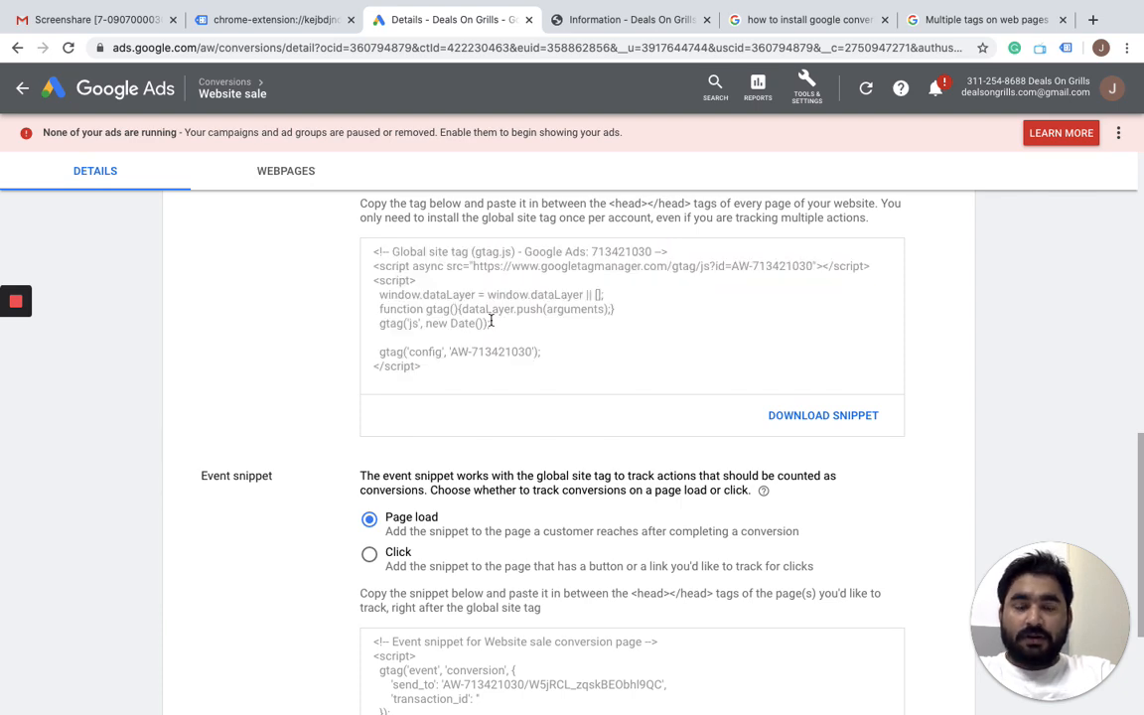
Switch to the Shopify admin and open the Dropship theme's theme.liquid layout file for code editing
{"action": "key", "text": "ctrl+Right"}
{"action": "left_click", "coordinate": [90, 410]}
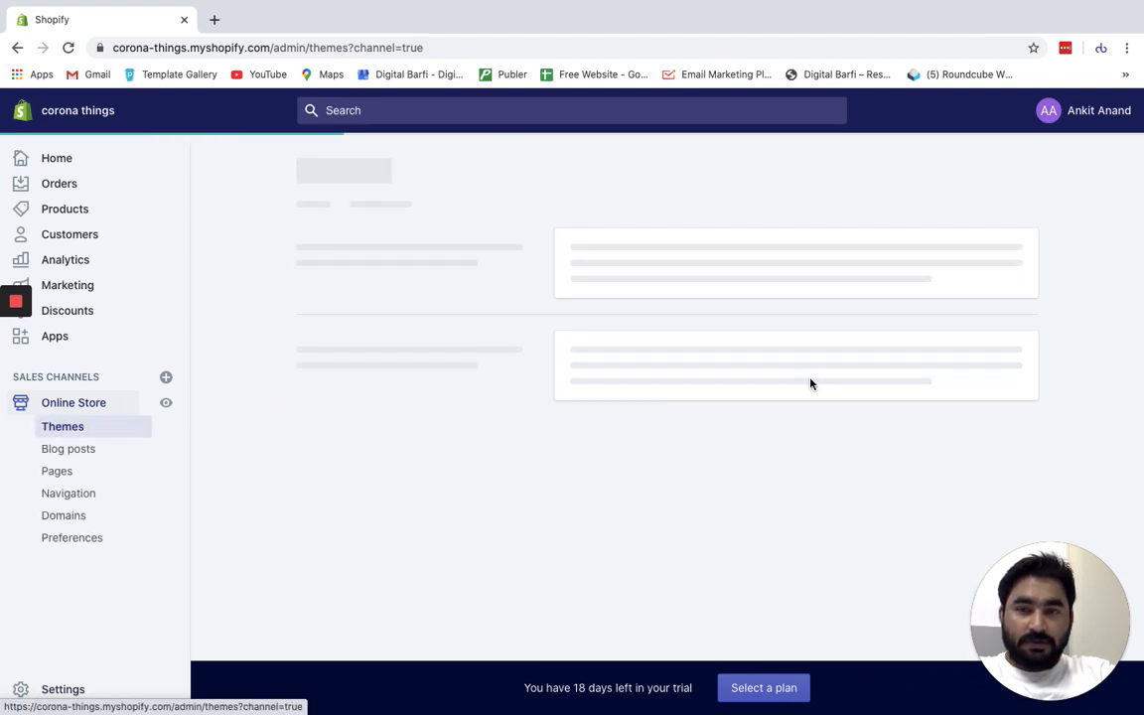
{"action": "mouse_move", "coordinate": [16, 316]}
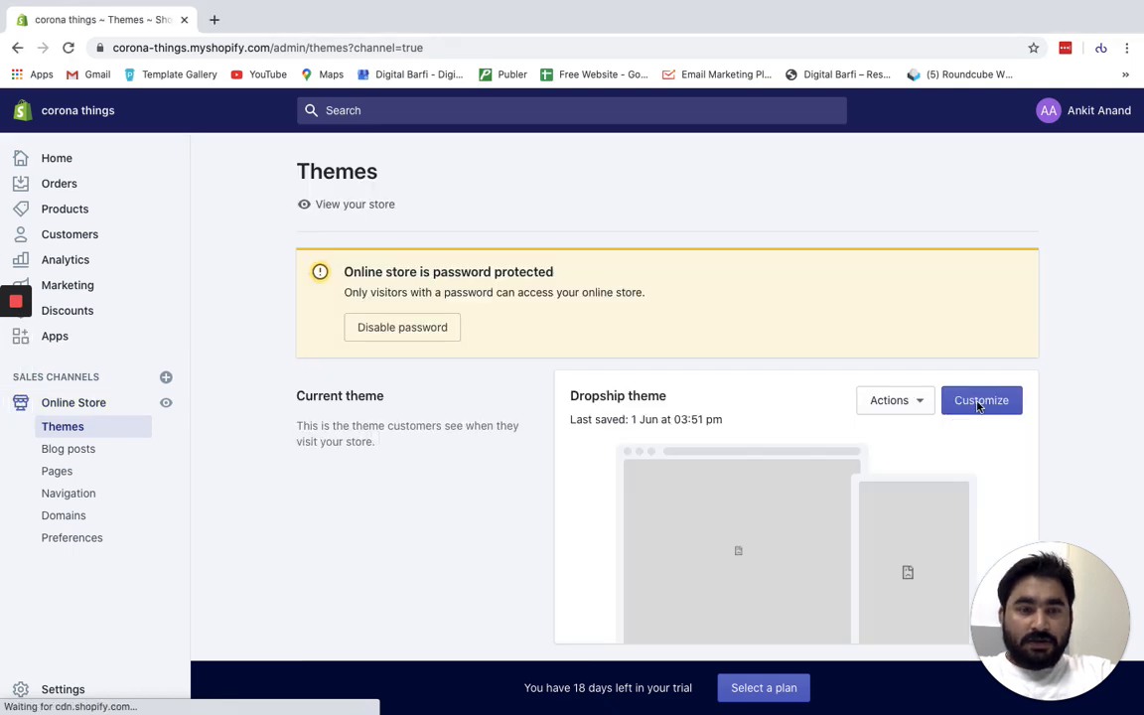
{"action": "left_click", "coordinate": [914, 401]}
{"action": "left_click", "coordinate": [885, 571]}
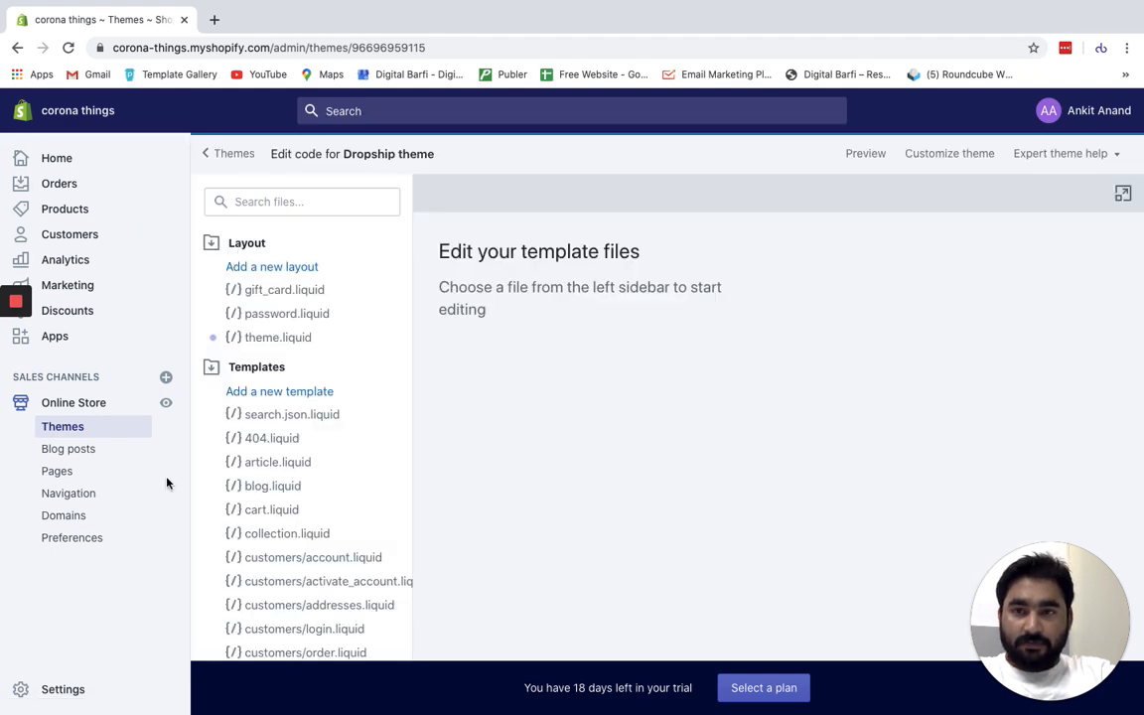
{"action": "scroll", "coordinate": [298, 325], "scroll_direction": "down", "scroll_amount": 1}
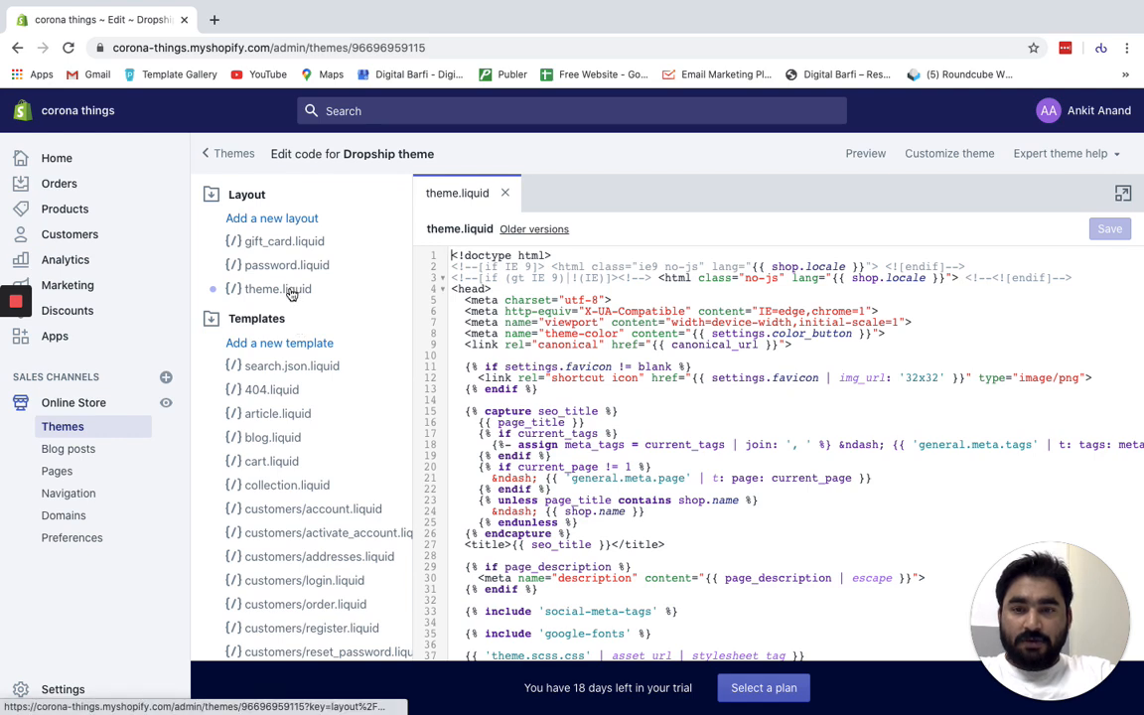
{"action": "left_click", "coordinate": [291, 292]}
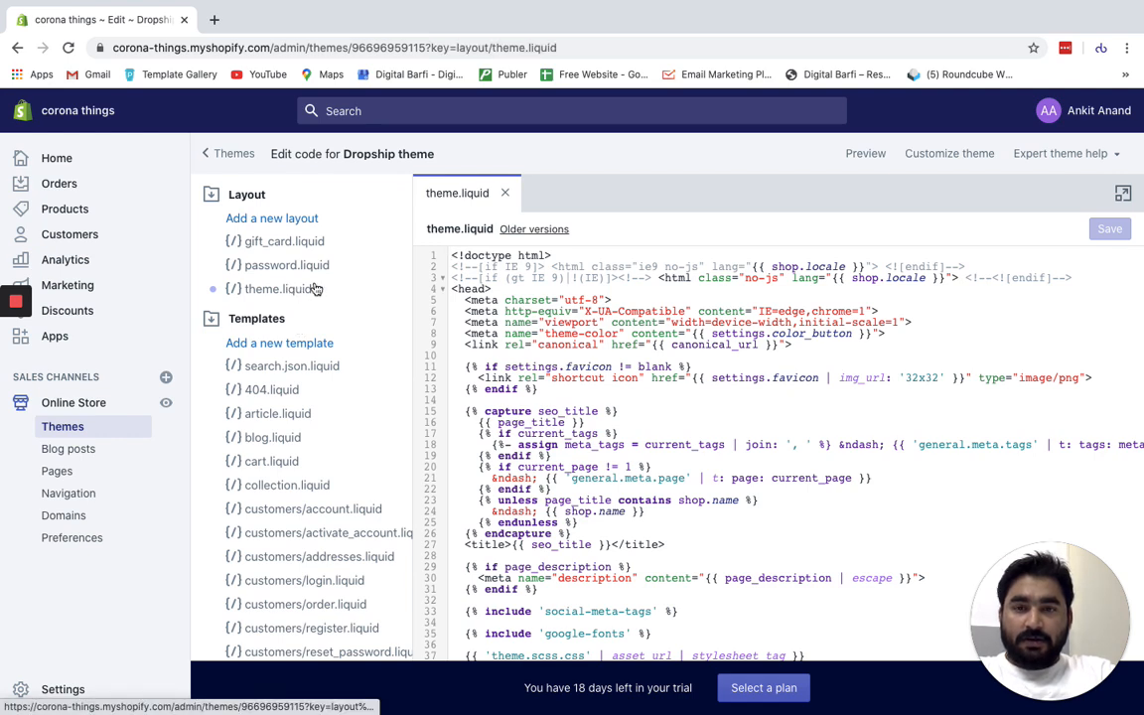
Copy the full global site tag code from Google Ads and return to the Shopify theme code
{"action": "key", "text": "ctrl+Left"}
{"action": "left_click", "coordinate": [478, 327]}
{"action": "left_click", "coordinate": [478, 334]}
{"action": "left_click", "coordinate": [479, 335]}
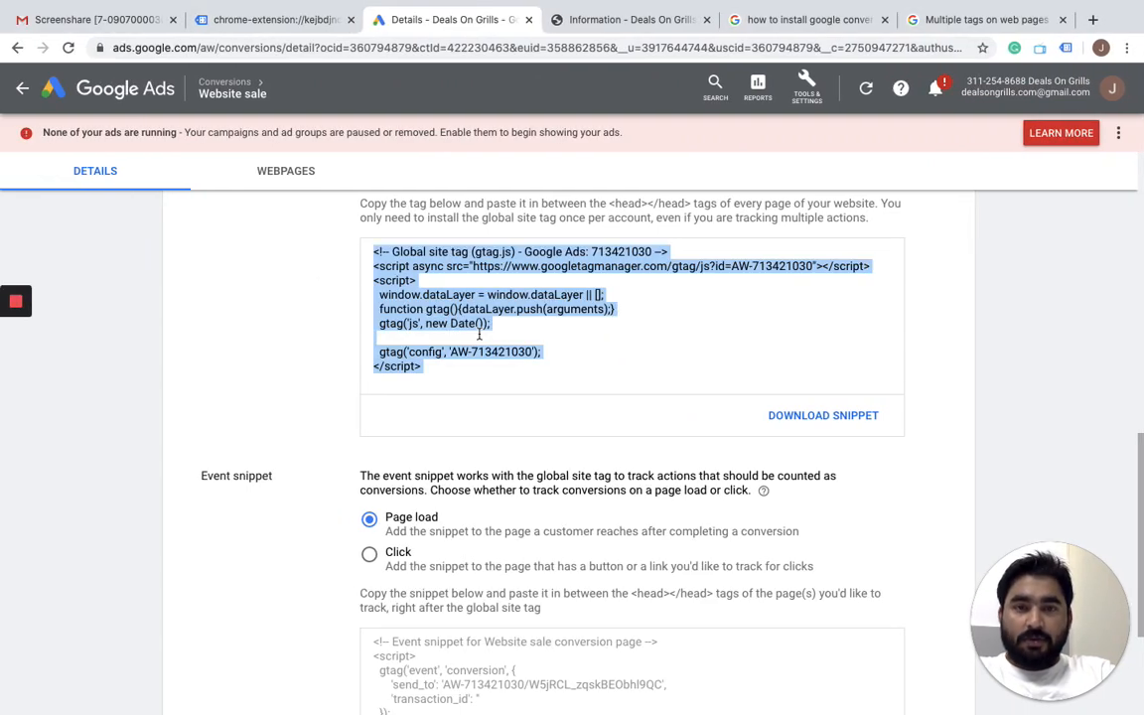
{"action": "key", "text": "ctrl+Right"}
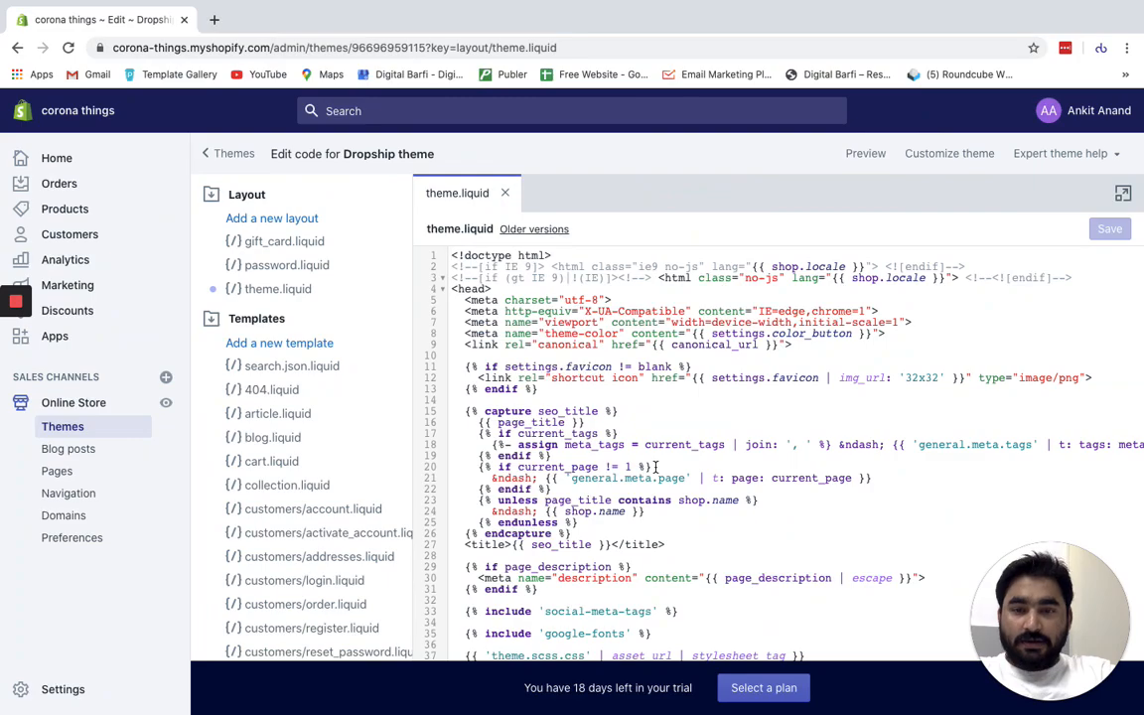
{"action": "key", "text": "ctrl+Left"}
{"action": "key", "text": "ctrl+Right"}
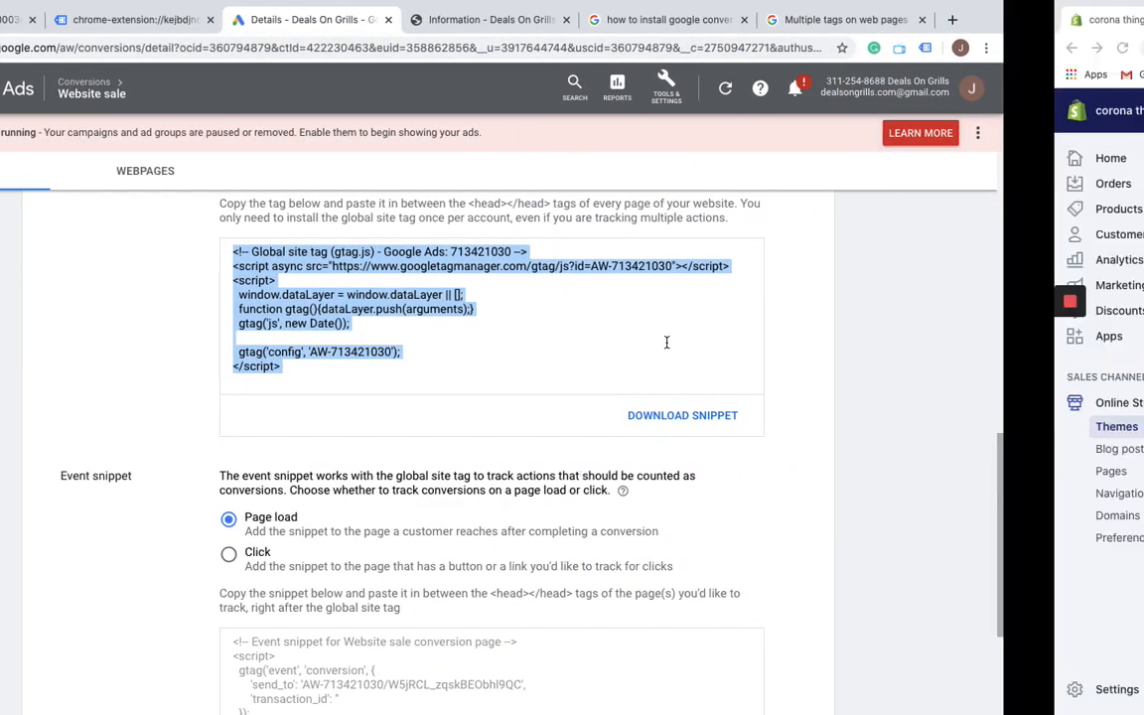
Find the opening <head> tag in theme.liquid and paste the copied global site tag on a new line directly below it
{"action": "scroll", "coordinate": [487, 485], "scroll_direction": "down", "scroll_amount": 15}
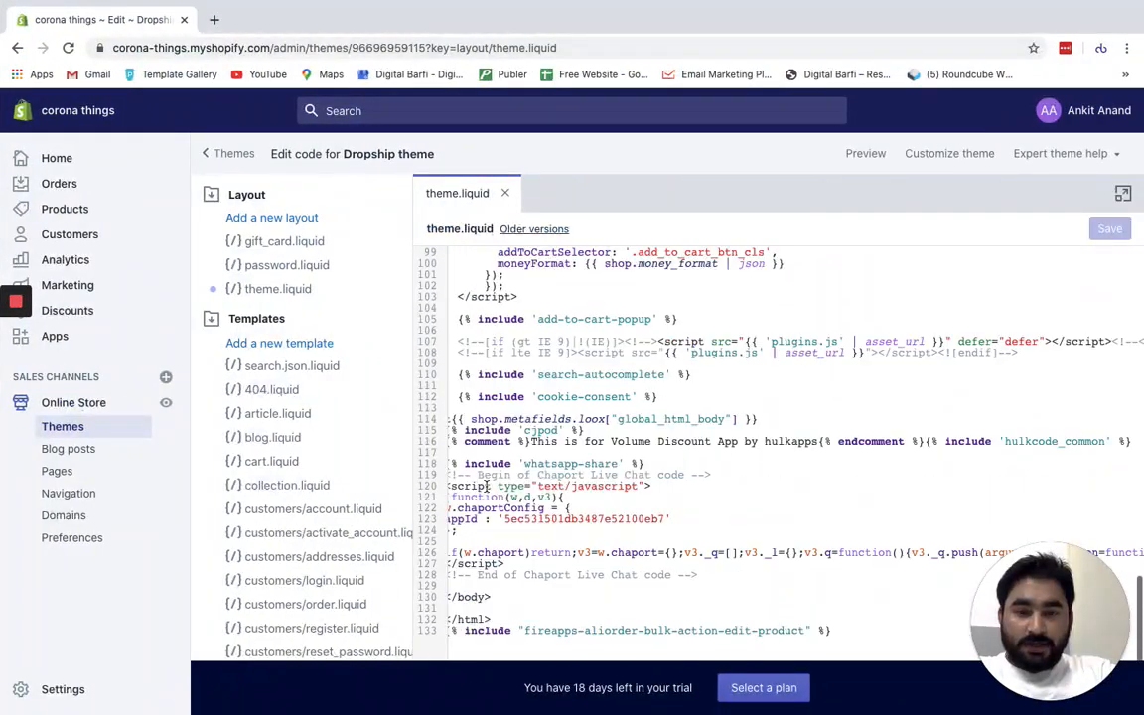
{"action": "scroll", "coordinate": [488, 594], "scroll_direction": "left", "scroll_amount": 1}
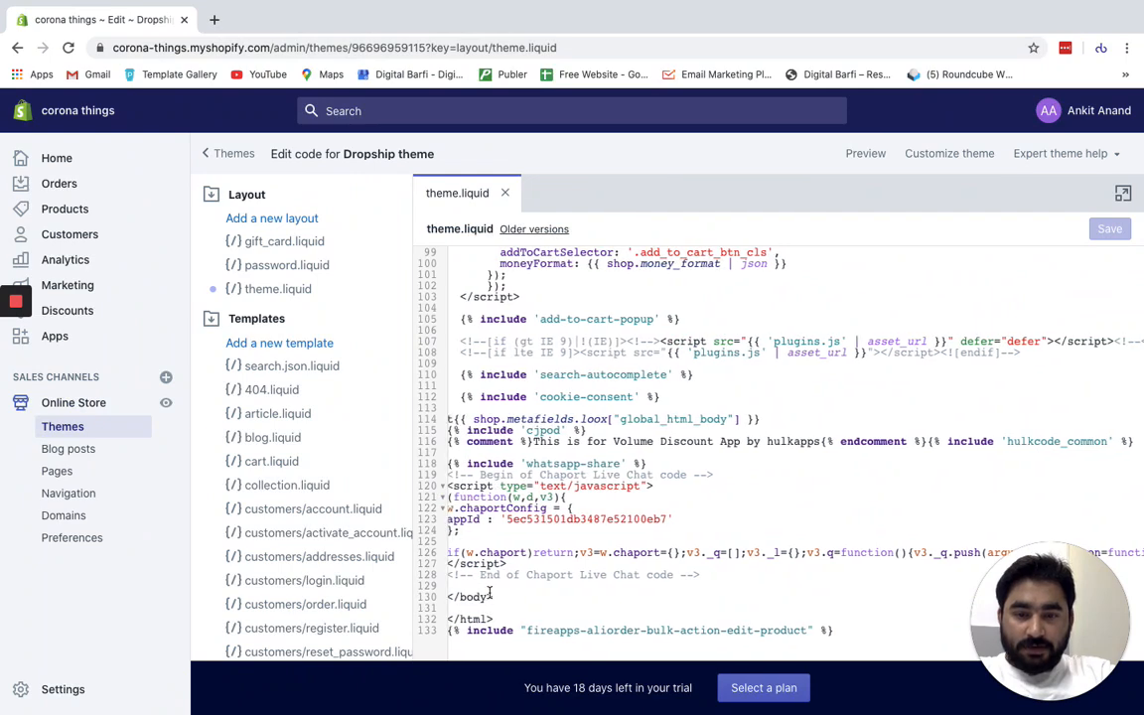
{"action": "scroll", "coordinate": [488, 593], "scroll_direction": "left", "scroll_amount": 1}
{"action": "scroll", "coordinate": [489, 594], "scroll_direction": "up", "scroll_amount": 1}
{"action": "scroll", "coordinate": [489, 594], "scroll_direction": "up", "scroll_amount": 15}
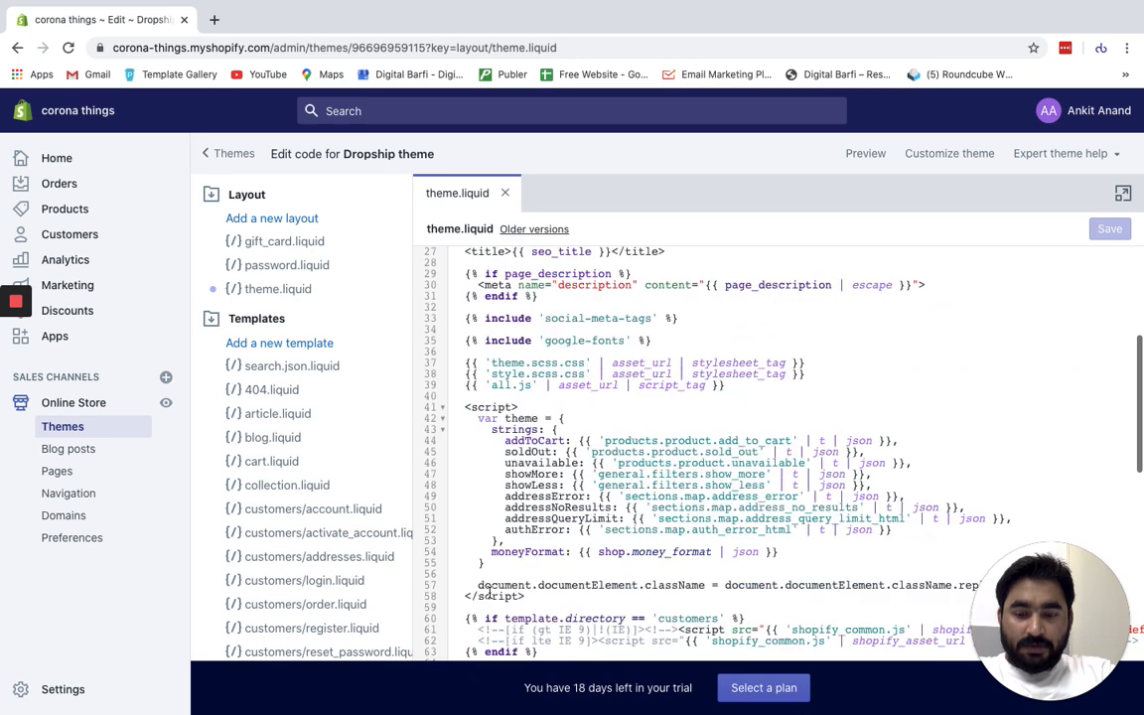
{"action": "key", "text": "super+f"}
{"action": "type", "text": "<>"}
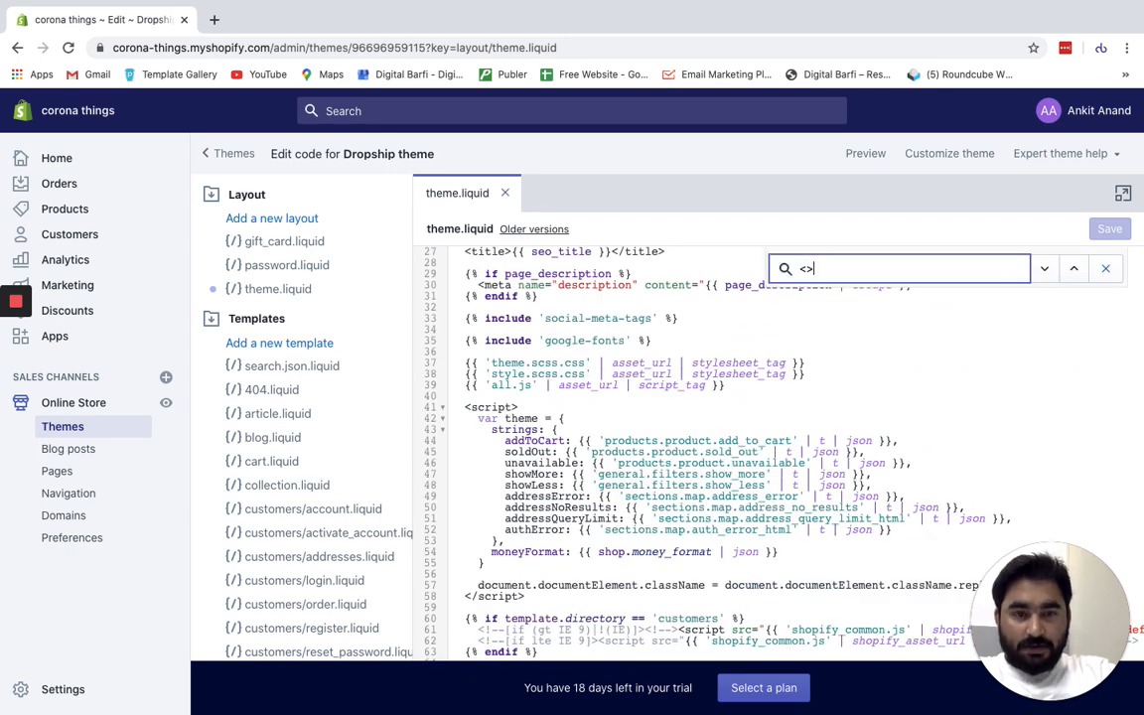
{"action": "type", "text": "head"}
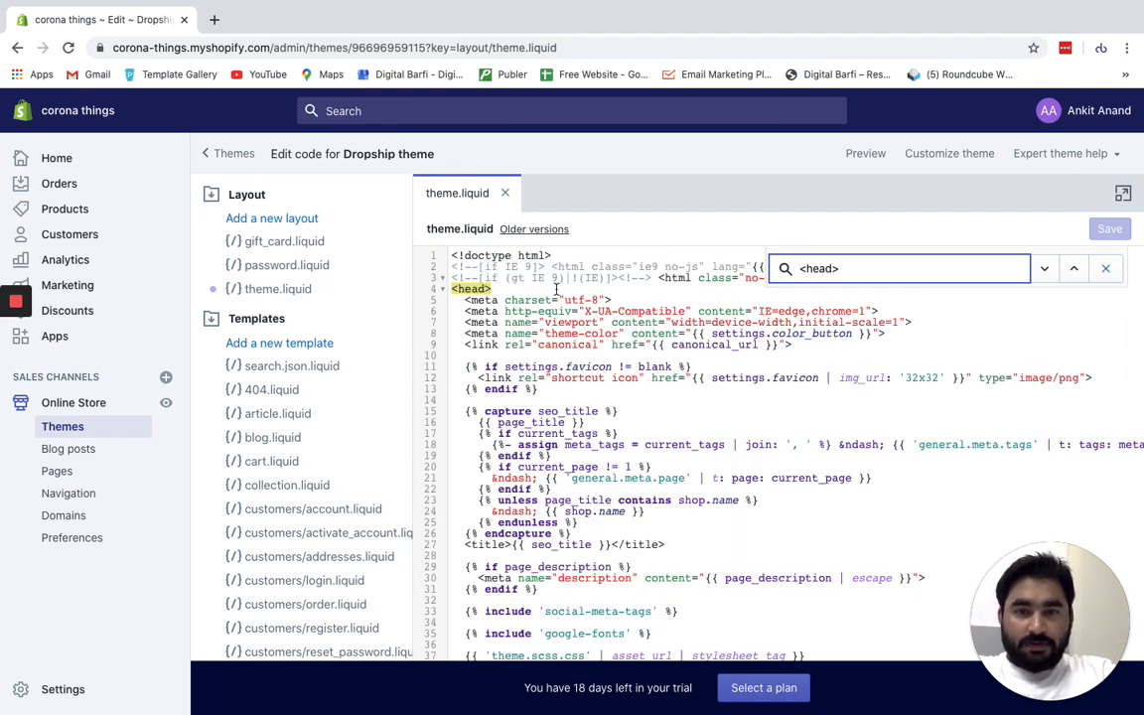
{"action": "left_click", "coordinate": [491, 289]}
{"action": "key", "text": "Return"}
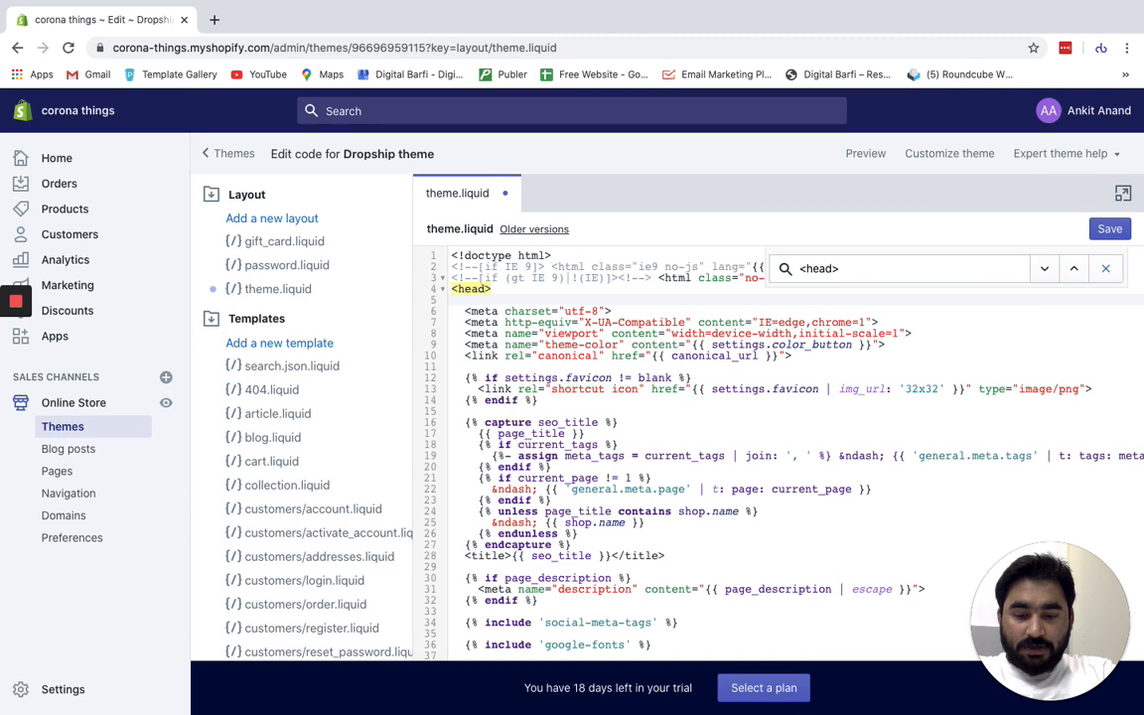
{"action": "type", "text": "<!-- Global site tag (gtag.js) - Google Ads: 716421036 --> <script async src=\"https://www.googletagmanager.com/gtag/js?id=AW-716421036\"></script> <script>   window.dataLayer = window.dataLayer || [];   function gtag(){dataLayer.push(arguments);}   gtag('js', new Date());    gtag('config', 'AW-716421036'); </script>"}
Search theme.liquid for the closing </head> tag and save the file with the added global site tag
{"action": "scroll", "coordinate": [738, 276], "scroll_direction": "down", "scroll_amount": 6}
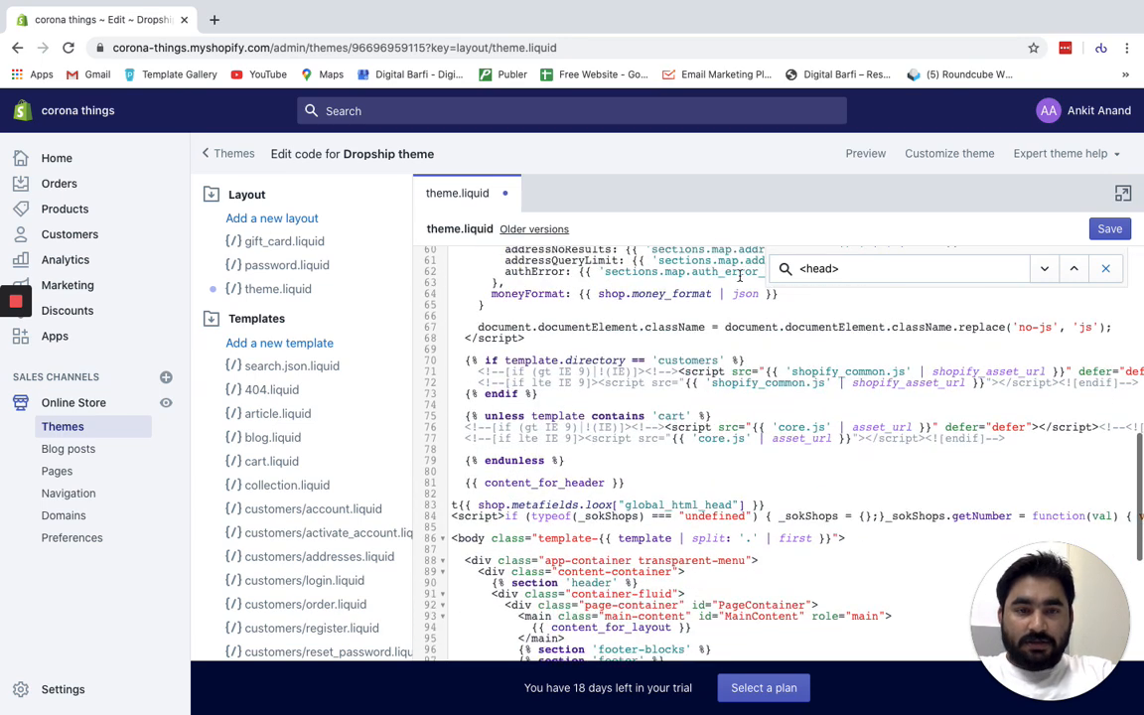
{"action": "left_click", "coordinate": [806, 268]}
{"action": "type", "text": "/"}
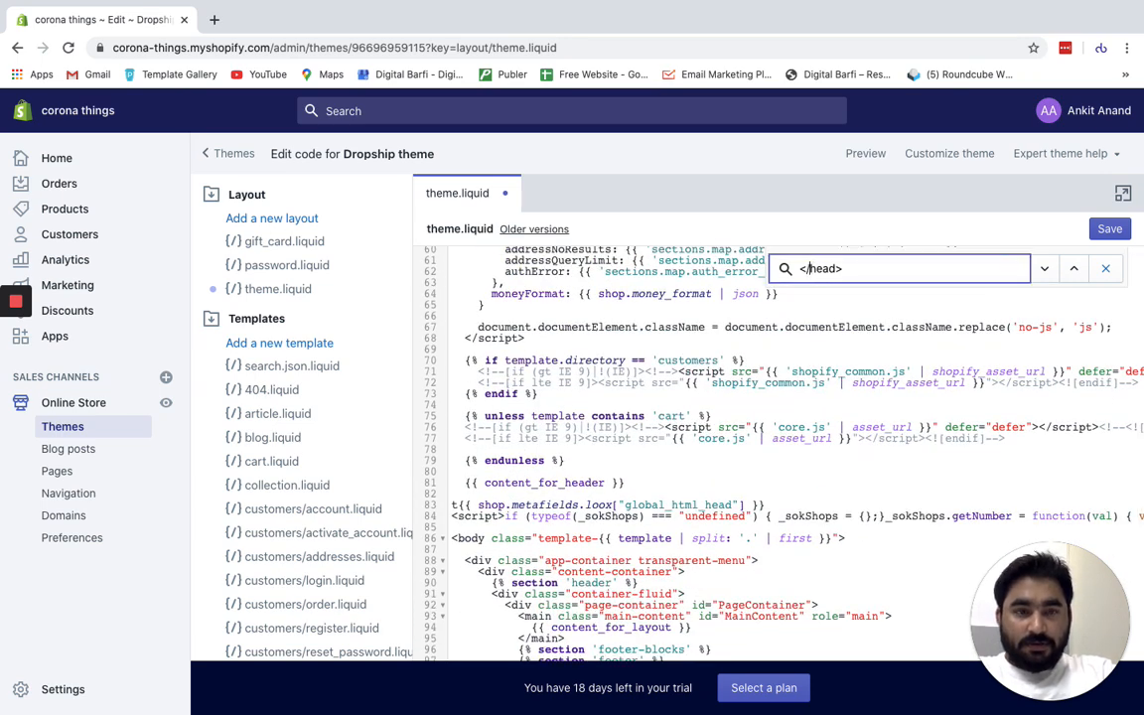
{"action": "key", "text": "Return"}
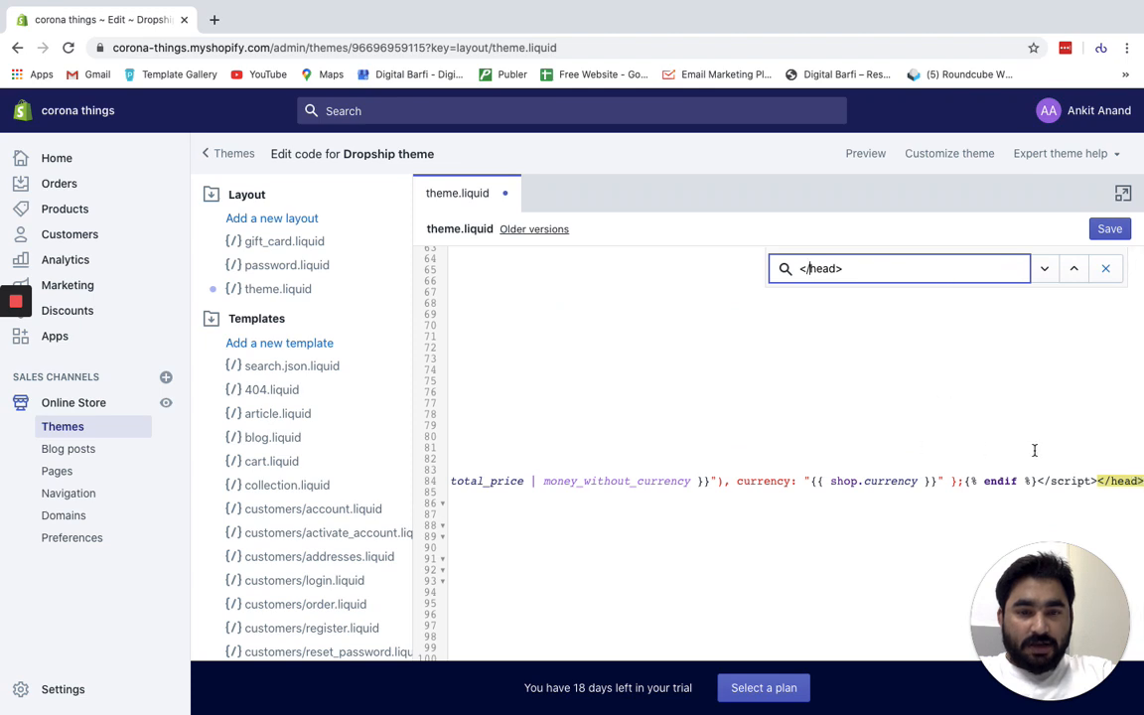
{"action": "scroll", "coordinate": [1039, 459], "scroll_direction": "up", "scroll_amount": 1}
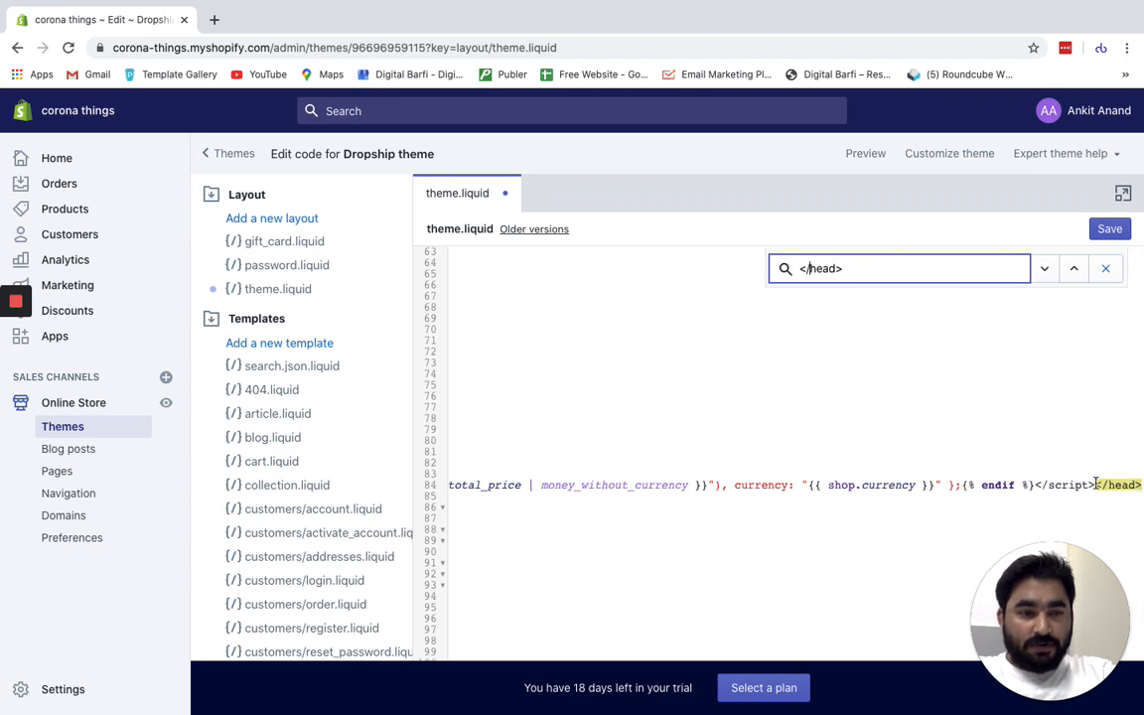
{"action": "scroll", "coordinate": [875, 437], "scroll_direction": "up", "scroll_amount": 5}
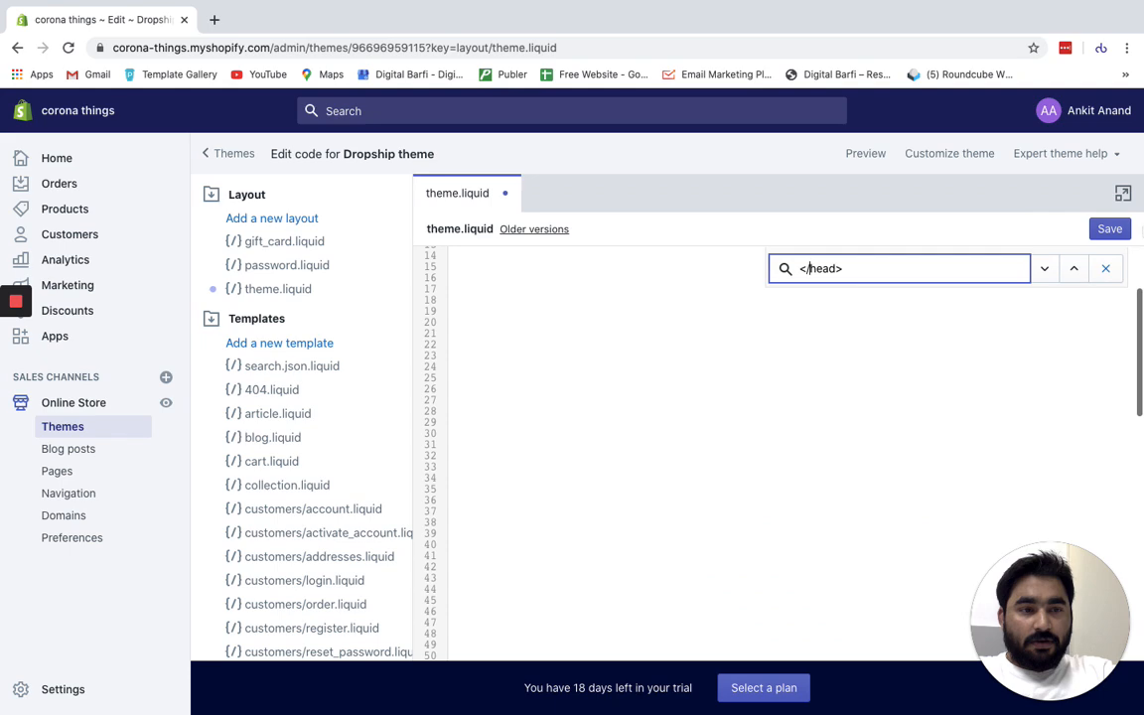
{"action": "left_click", "coordinate": [1110, 230]}
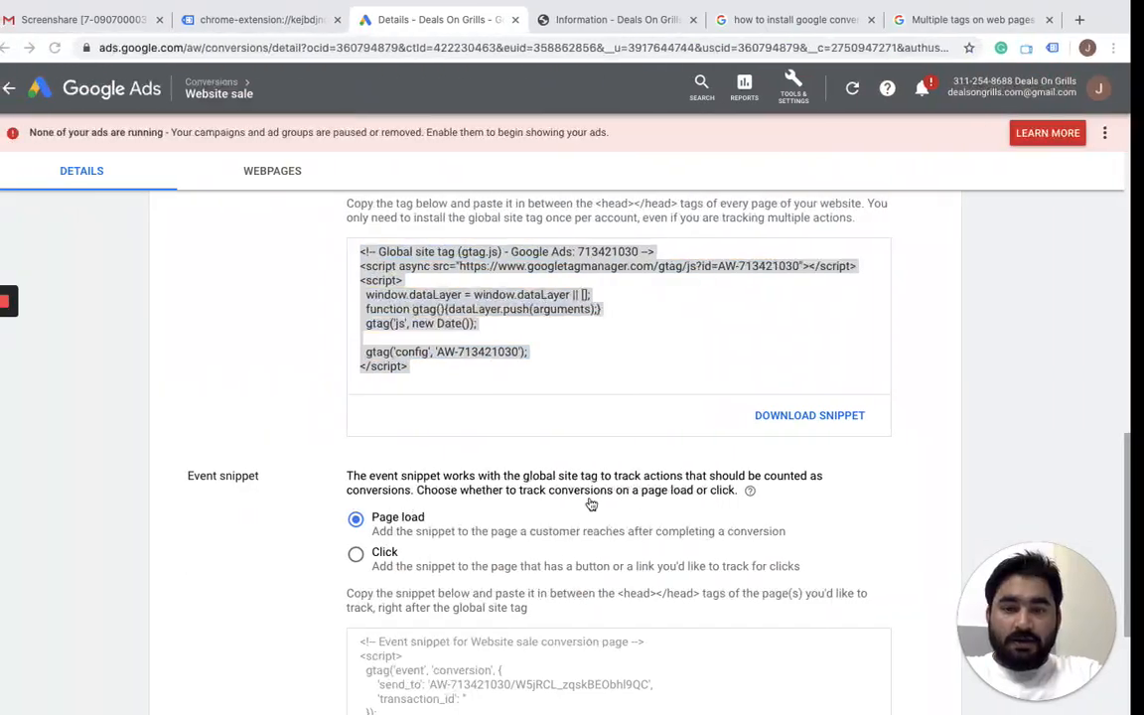
Select the entire event snippet code for the Website sale conversion, keeping the Page load option
{"action": "left_click", "coordinate": [459, 331]}
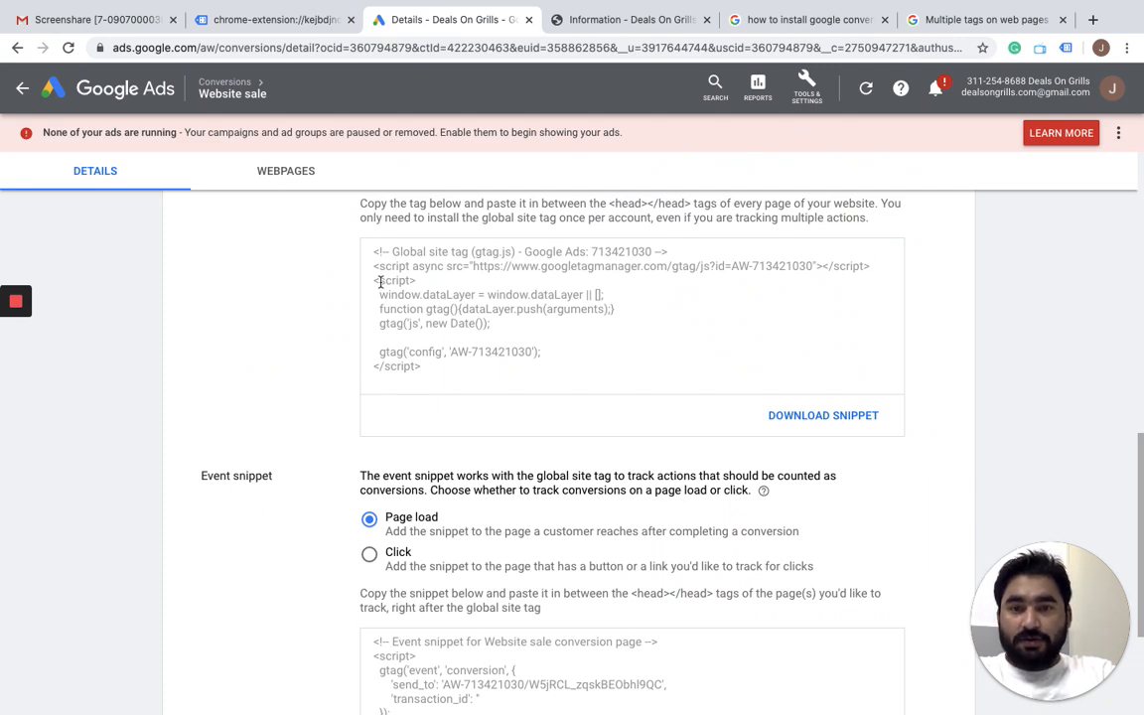
{"action": "scroll", "coordinate": [526, 332], "scroll_direction": "down", "scroll_amount": 3}
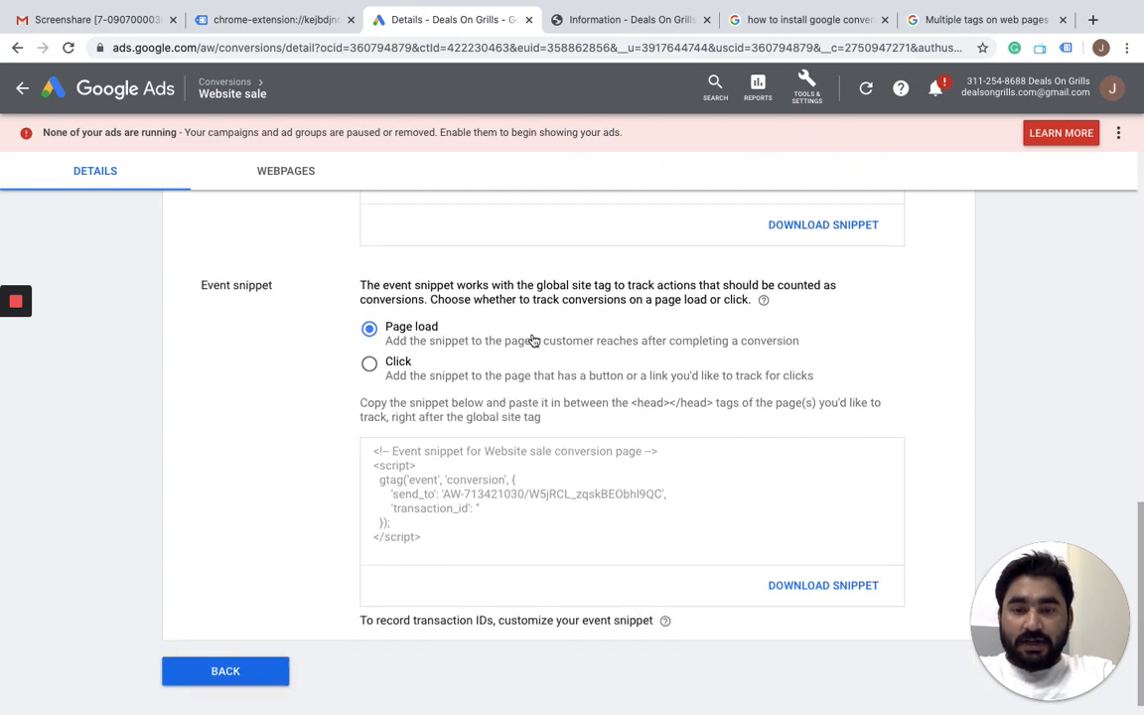
{"action": "left_click", "coordinate": [480, 503]}
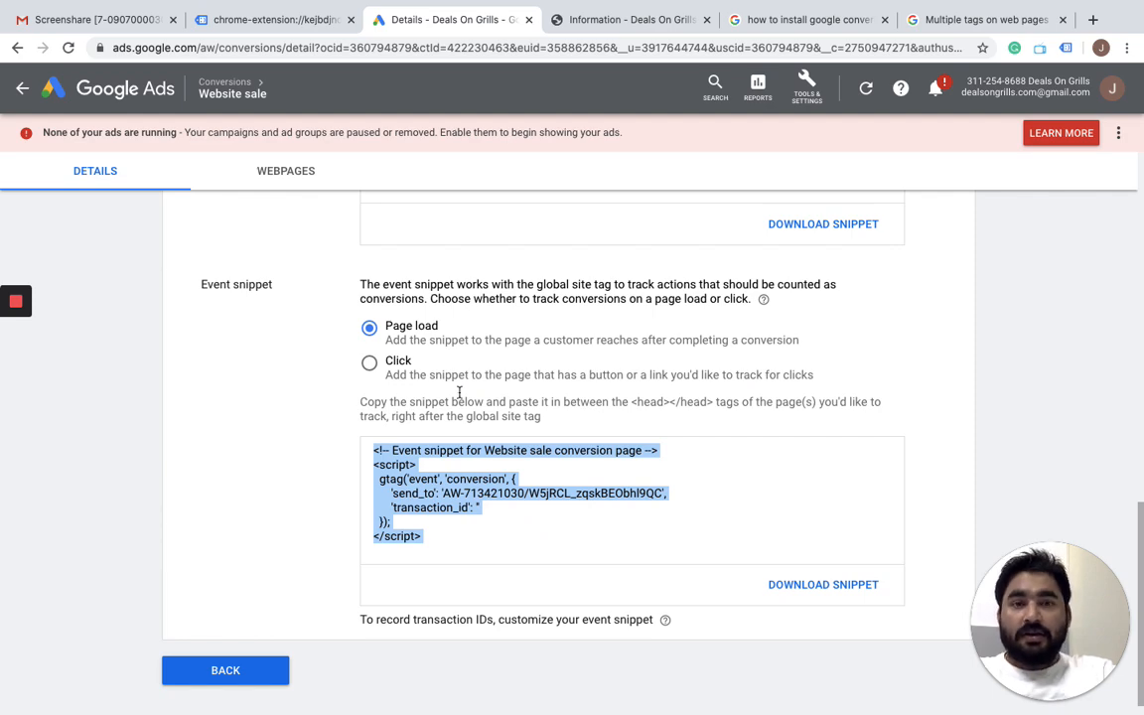
Switch to the Shopify store admin and open the Additional scripts section of the checkout settings
{"action": "key", "text": "ctrl+Right"}
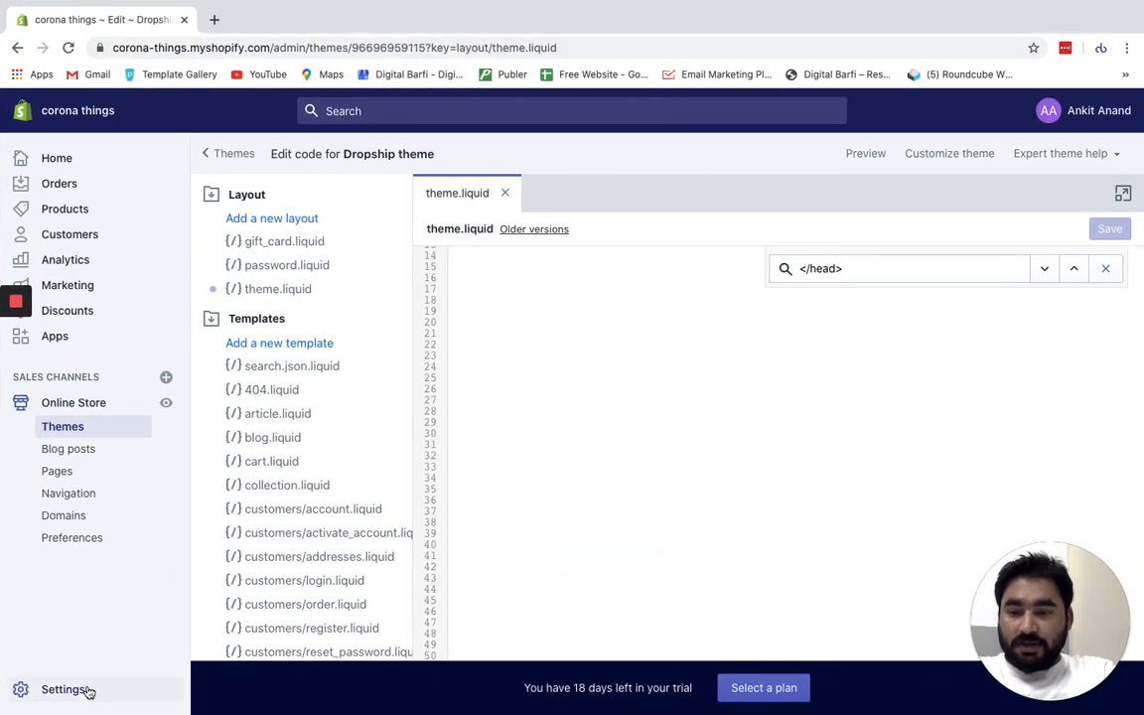
{"action": "left_click", "coordinate": [82, 690]}
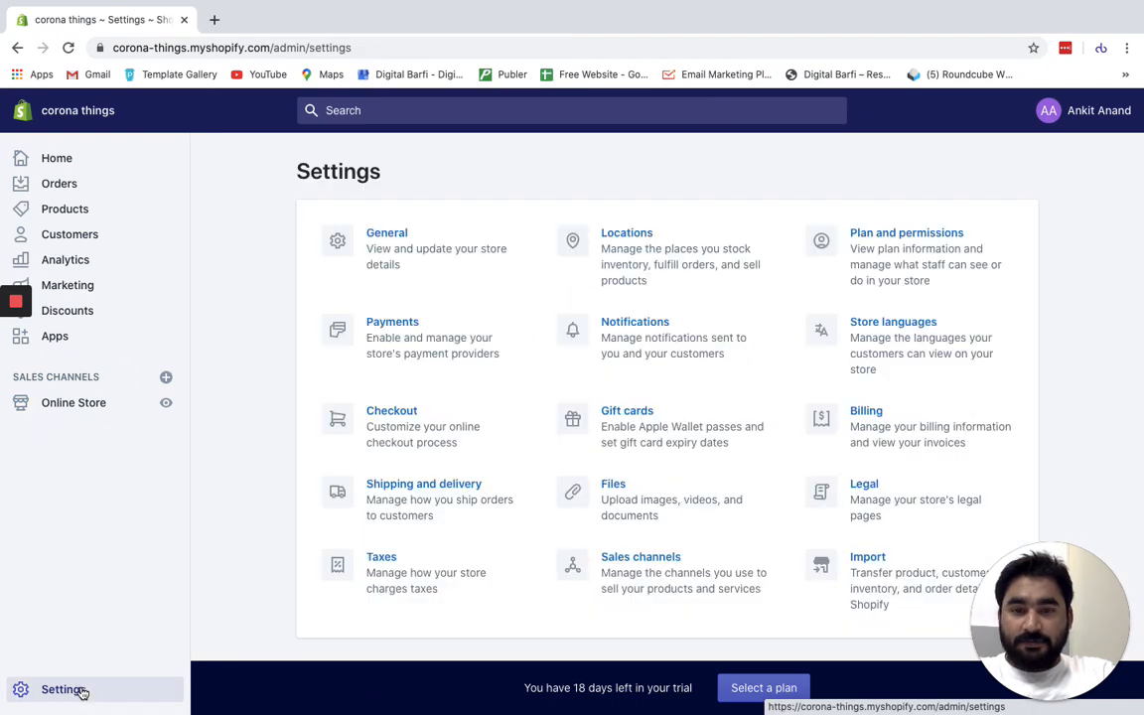
{"action": "left_click", "coordinate": [381, 412]}
{"action": "scroll", "coordinate": [668, 435], "scroll_direction": "down", "scroll_amount": 15}
{"action": "scroll", "coordinate": [667, 435], "scroll_direction": "down", "scroll_amount": 2}
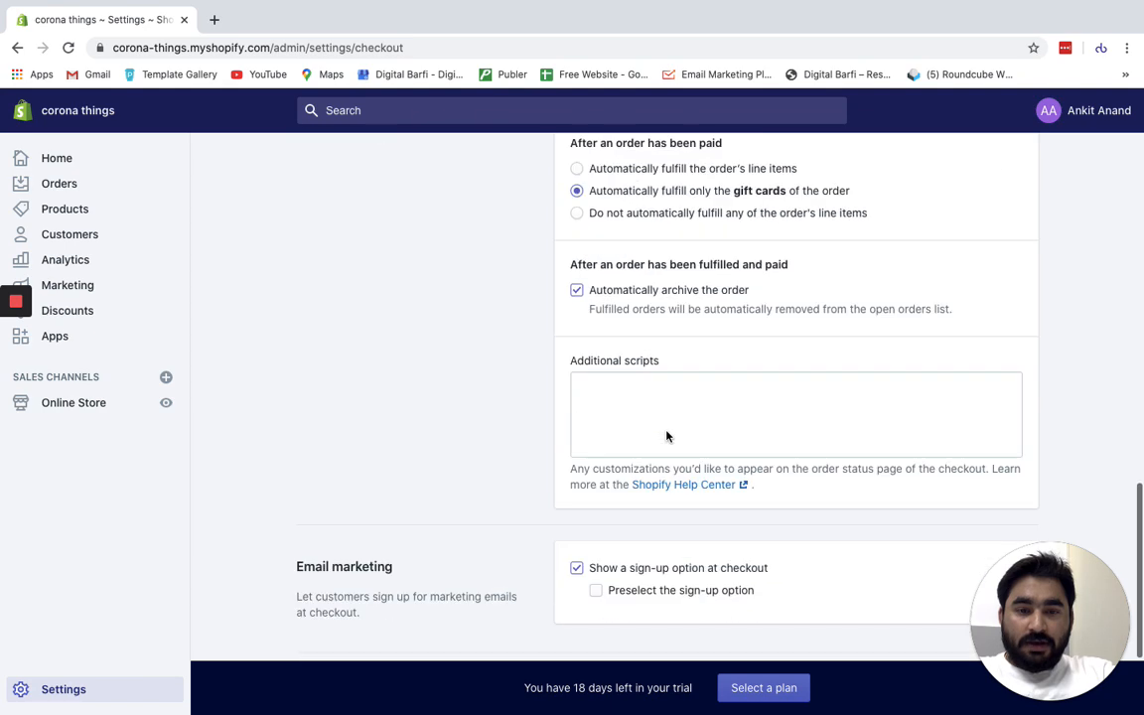
{"action": "left_click", "coordinate": [666, 431]}
{"action": "type", "text": "<!-- Global site tag (gtag.js) - Google Ads: 713421030 --> <script async src=\"https://www.googletagmanager.com/gtag/js?id=AW-713421030\"></script> <script>   window.dataLayer = window.dataLayer || [];   function gtag(){dataLayer.push(arguments);}   gtag('js', new Date());    gtag('config', 'AW-713421030'); </script>"}
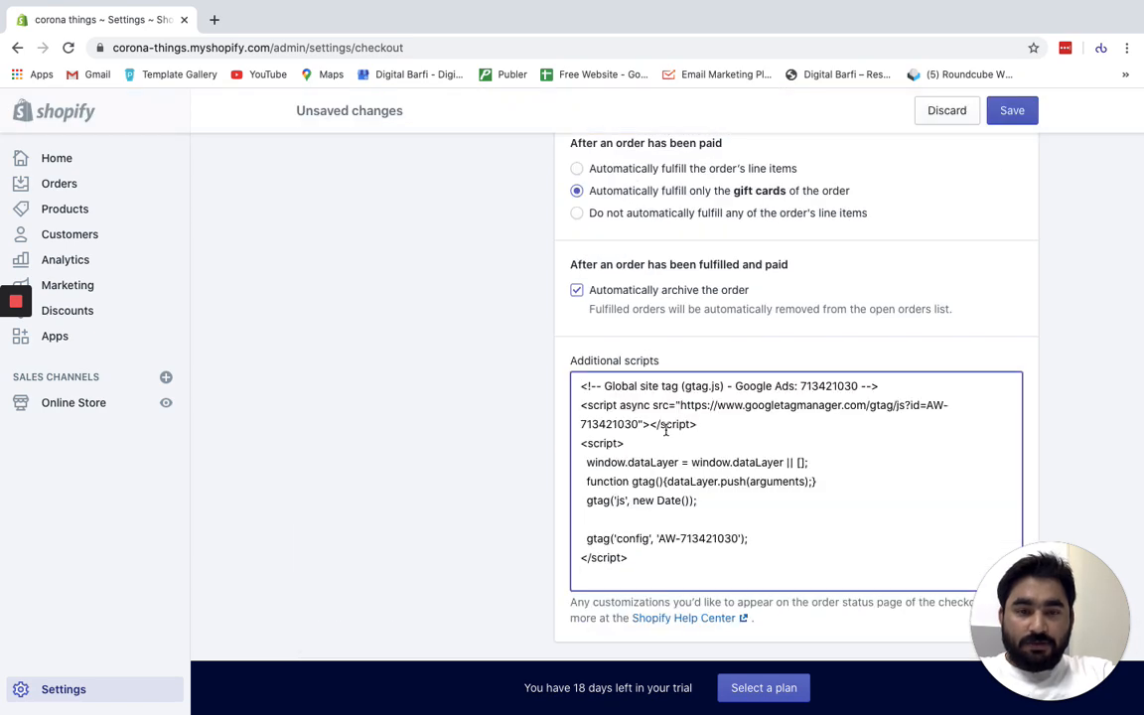
{"action": "key", "text": "ctrl+z"}
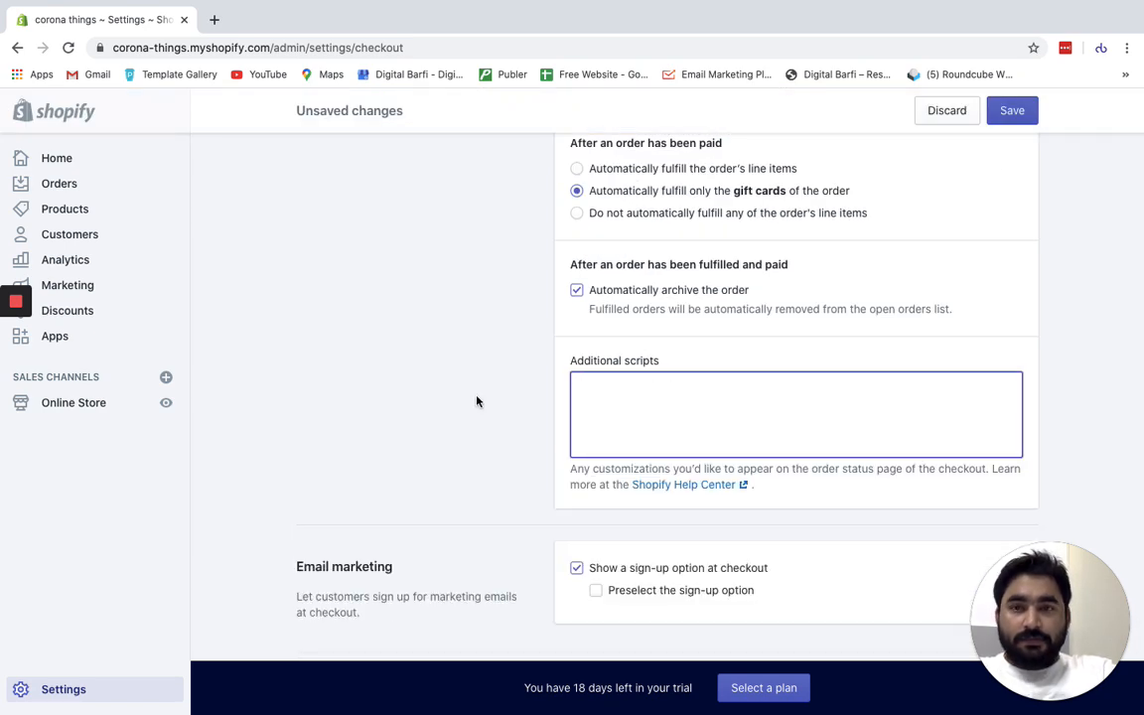
Return to Google Ads and copy the full event snippet for the Website sale conversion
{"action": "key", "text": "ctrl+Left"}
{"action": "left_click", "coordinate": [455, 470]}
{"action": "key", "text": "super+a"}
{"action": "key", "text": "super+c"}
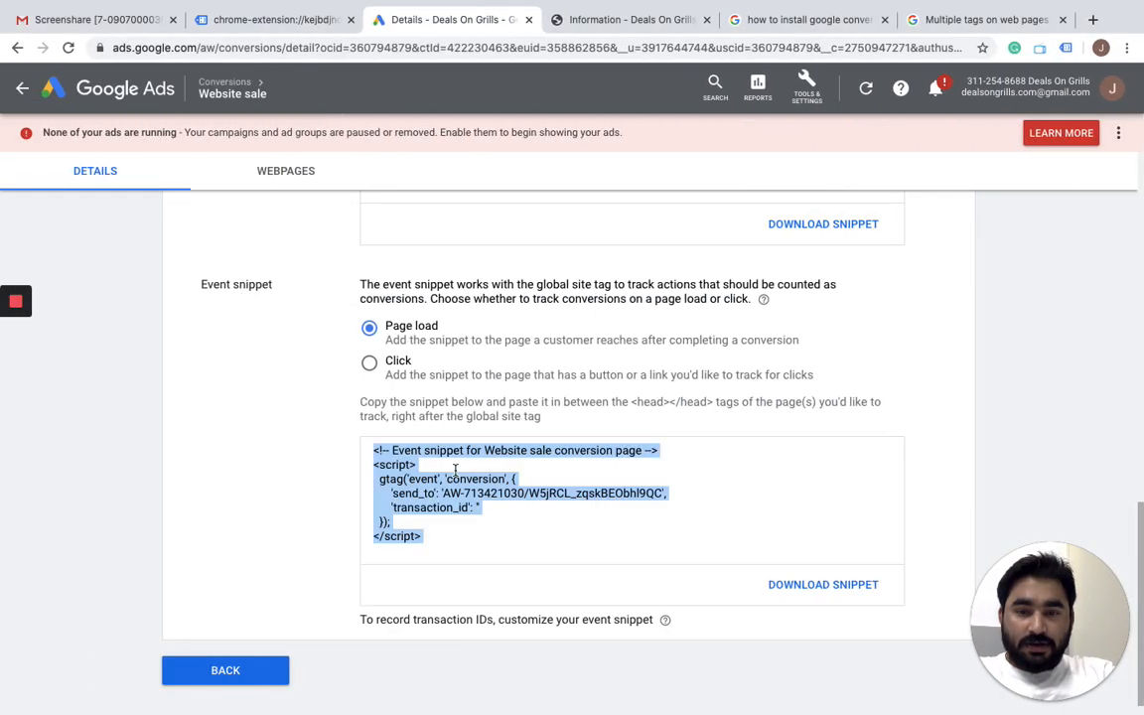
Paste the copied event snippet into the Additional scripts of the Shopify checkout settings and save the changes
{"action": "key", "text": "ctrl+Right"}
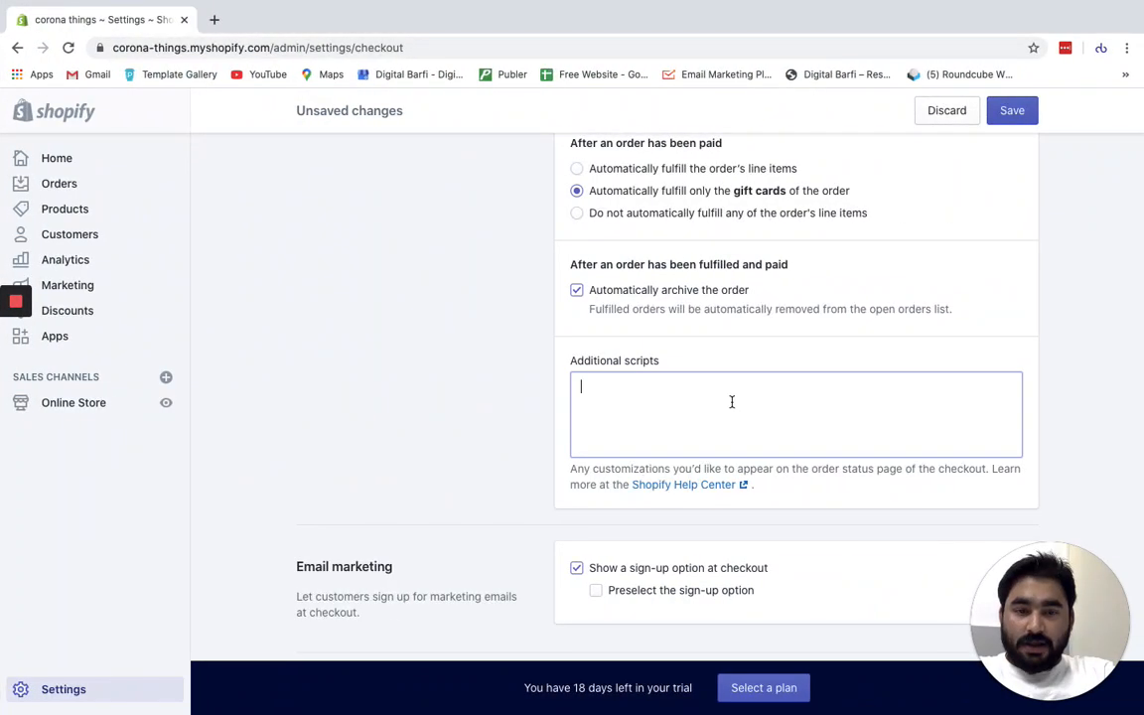
{"action": "key", "text": "super+v"}
{"action": "scroll", "coordinate": [701, 489], "scroll_direction": "down", "scroll_amount": 5}
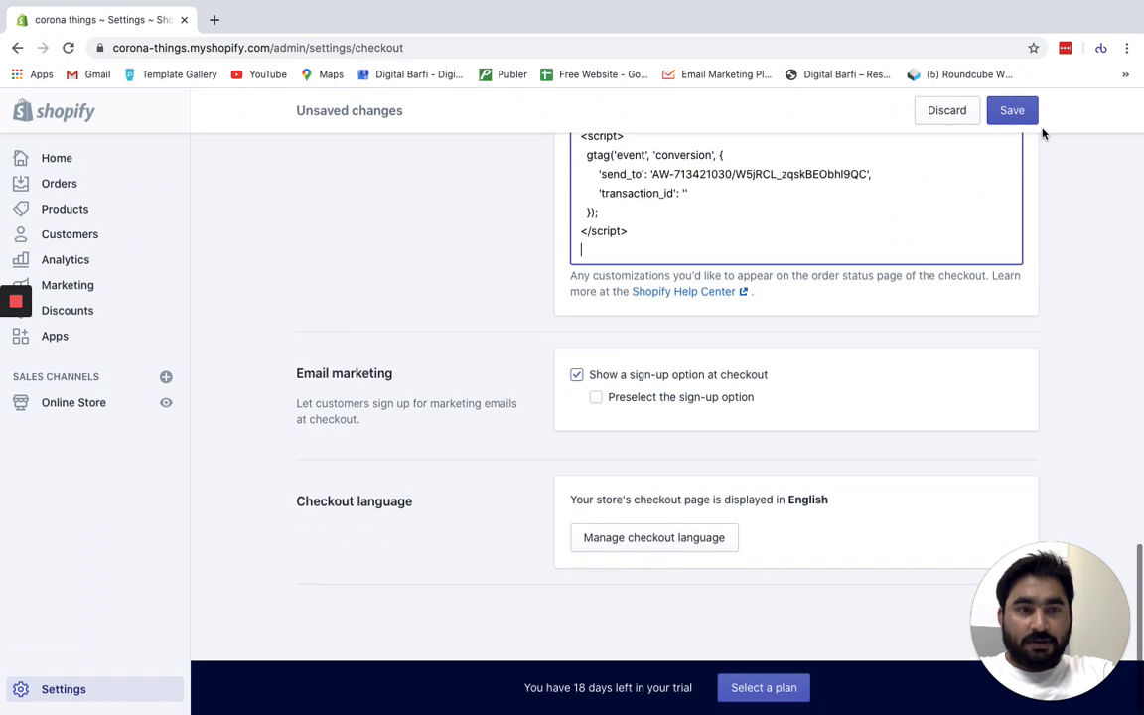
{"action": "left_click", "coordinate": [1011, 110]}
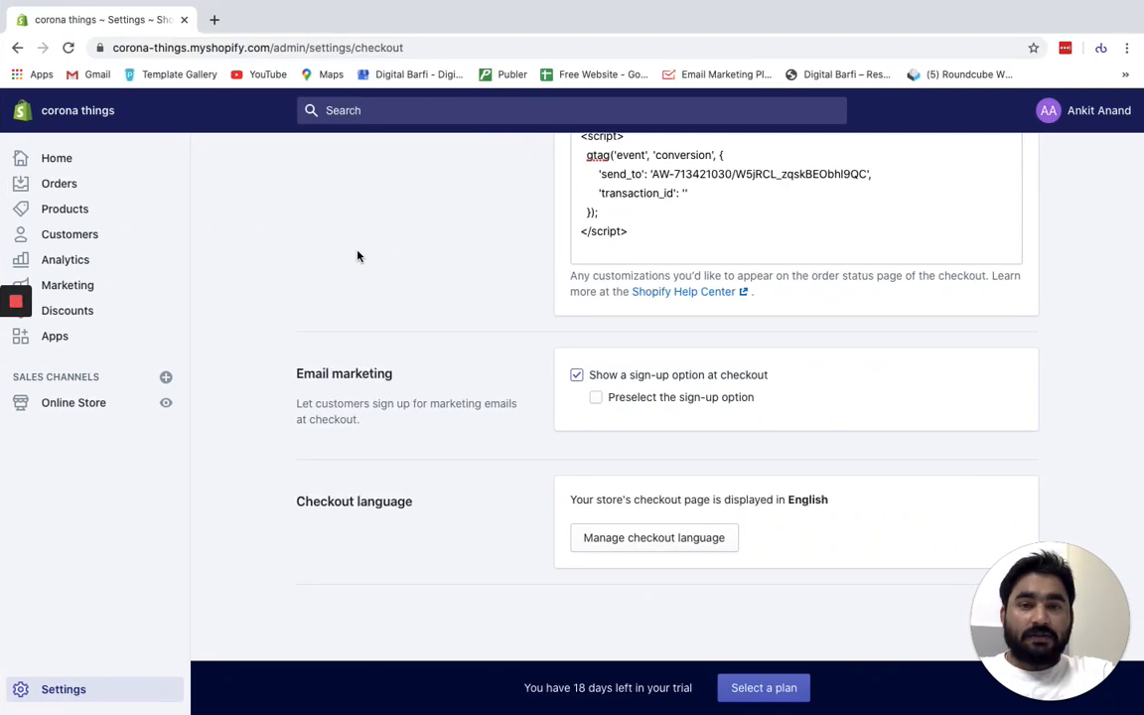
Switch back to the Google Ads page and briefly view the Google Tag Assistant extension there
{"action": "key", "text": "ctrl+Left"}
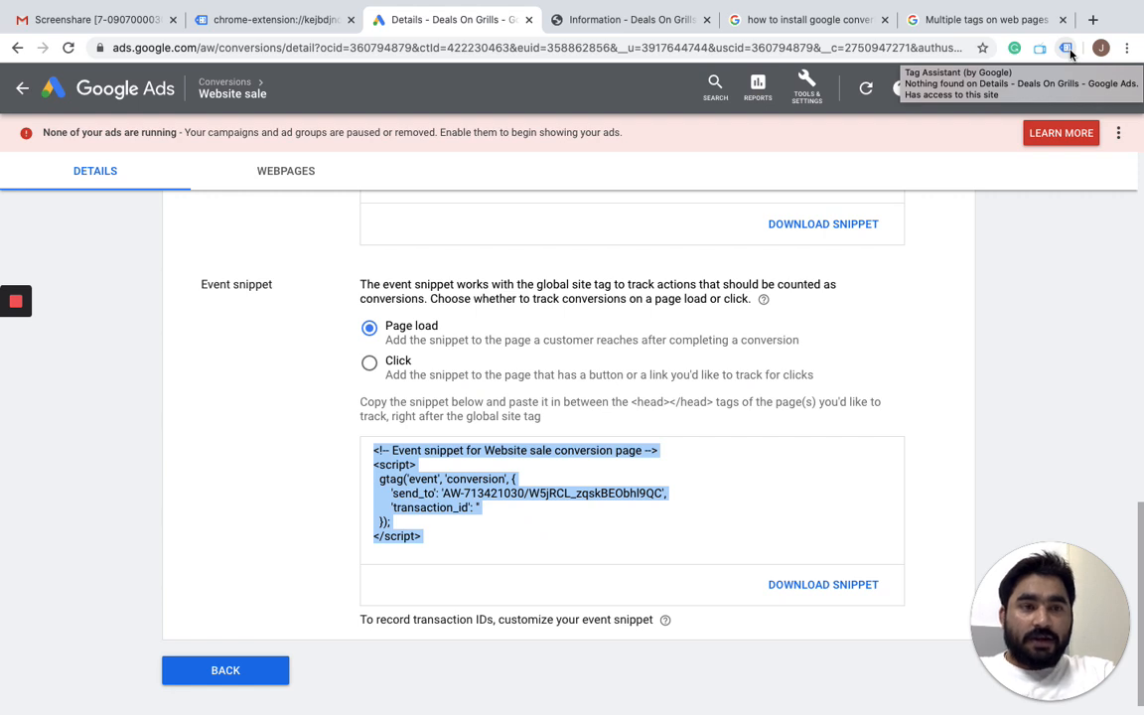
{"action": "left_click", "coordinate": [1066, 49]}
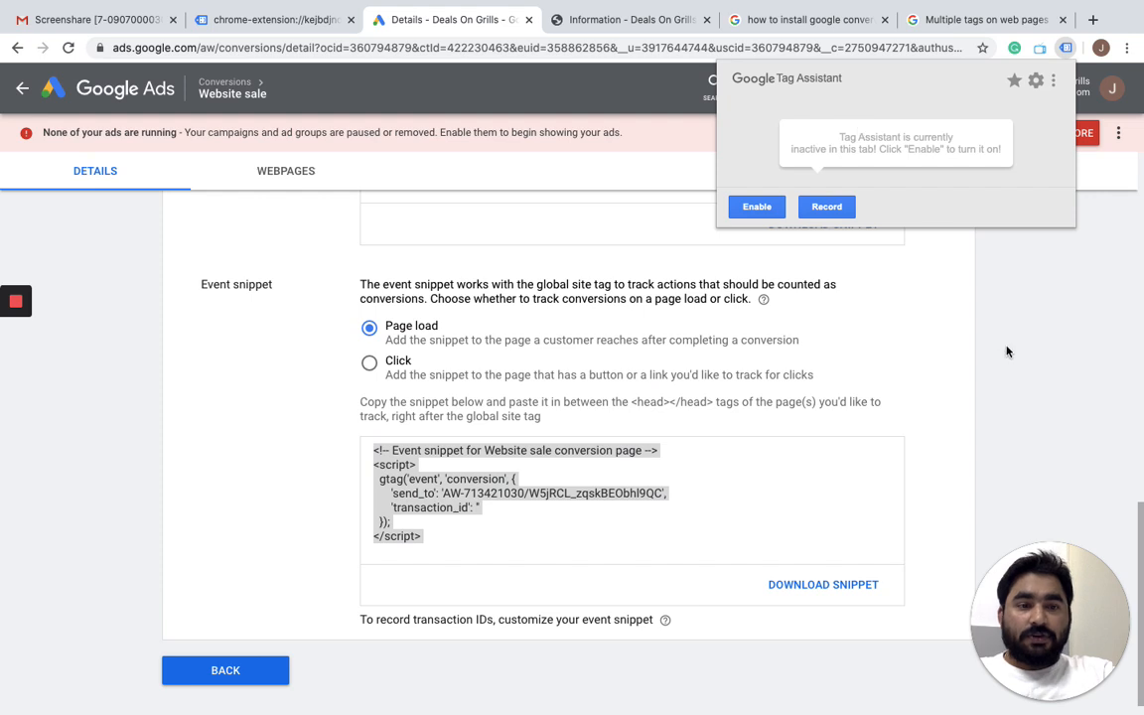
{"action": "key", "text": "Escape"}
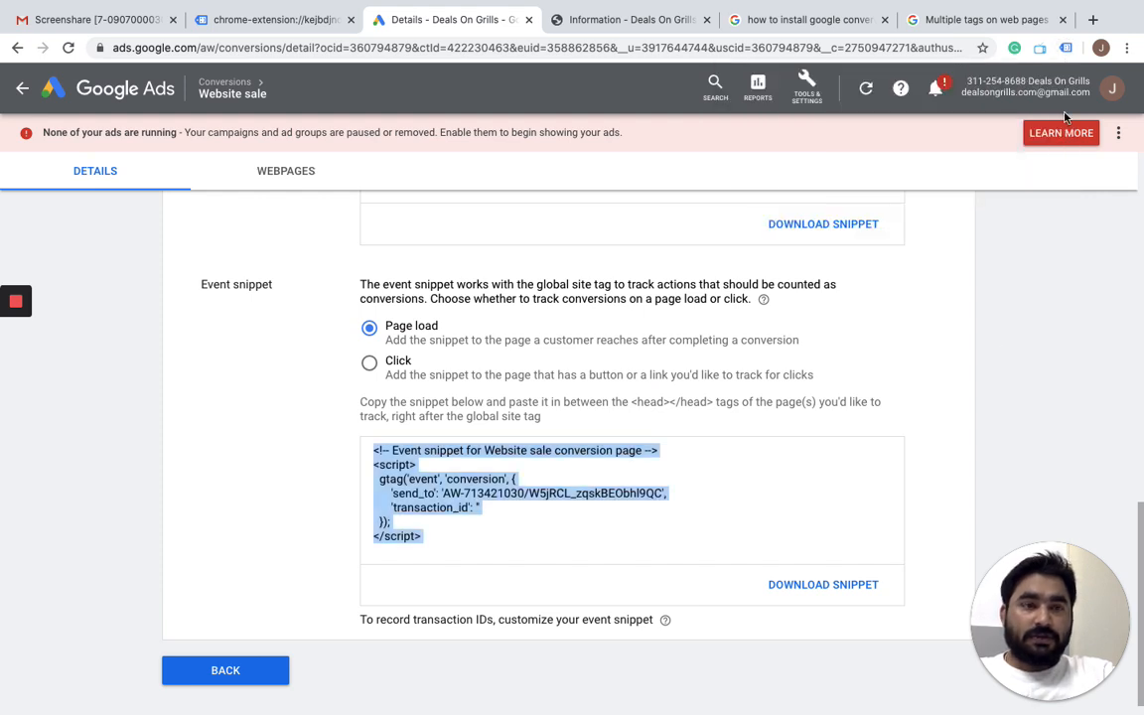
Search Google in a new tab for "google tag assistance chrome extension"
{"action": "left_click", "coordinate": [1092, 20]}
{"action": "type", "text": "google ta"}
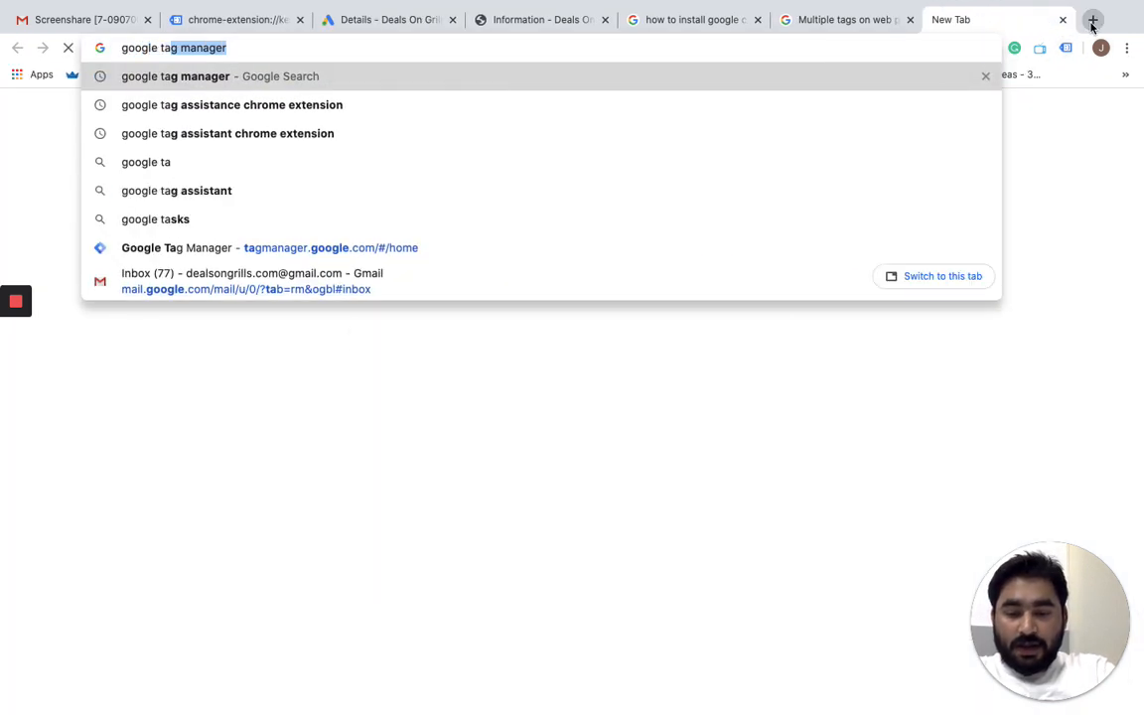
{"action": "type", "text": "g assistance"}
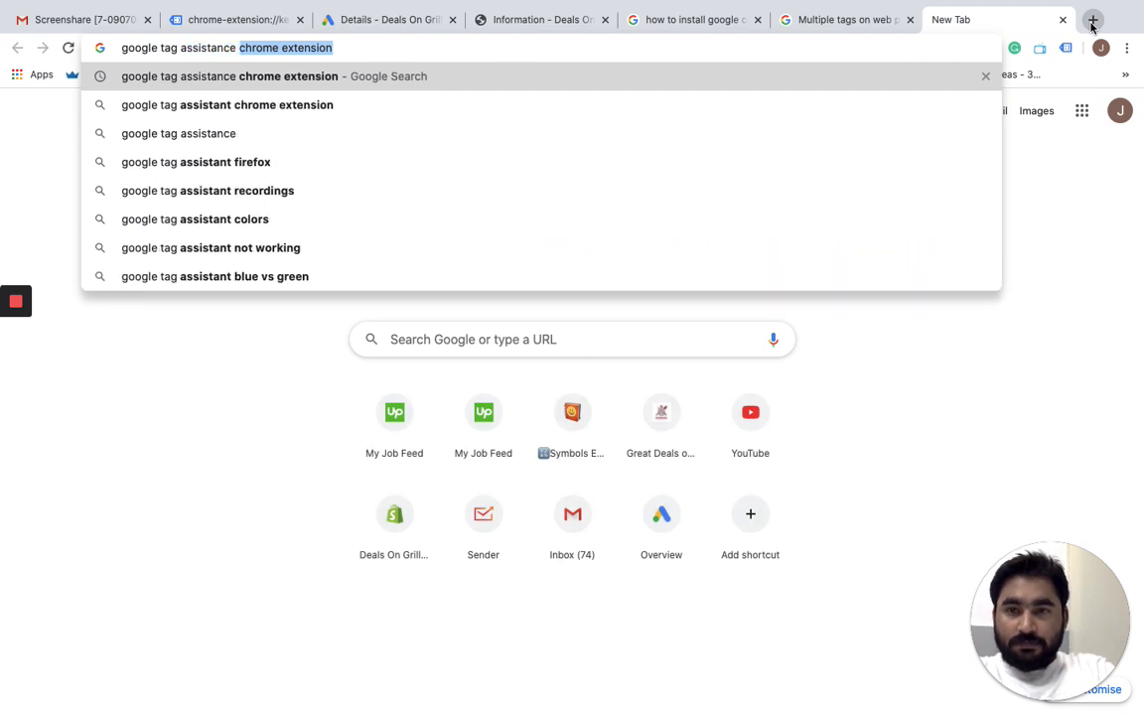
{"action": "key", "text": "Return"}
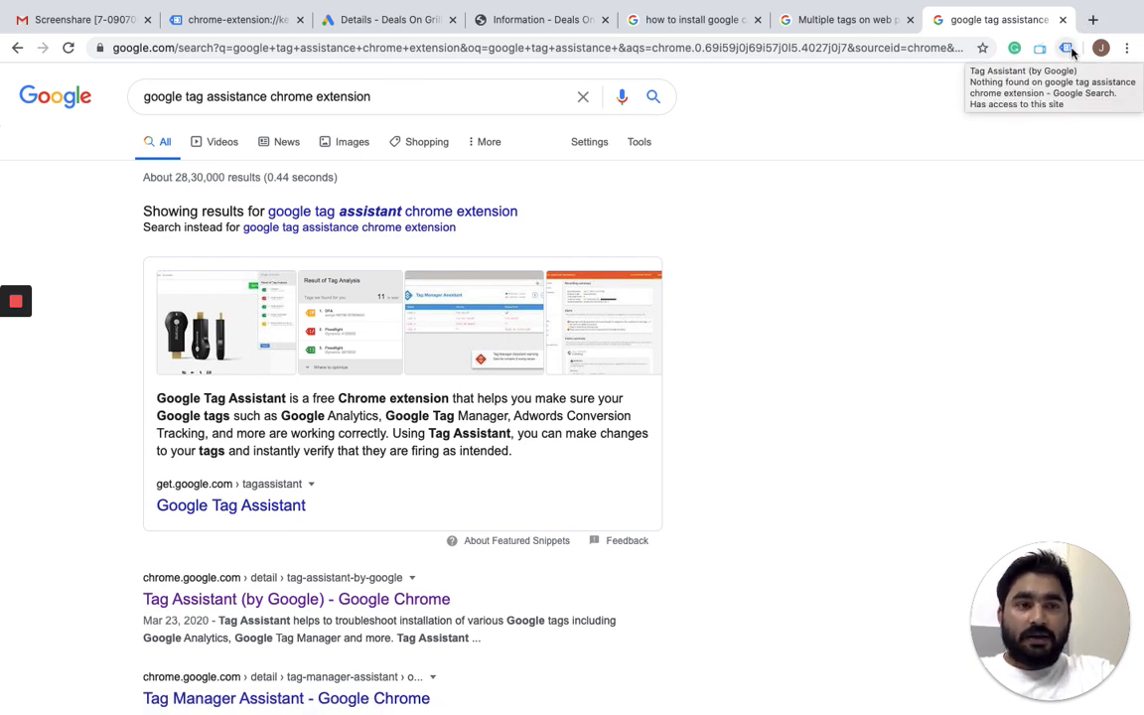
Enable Tag Assistant on the Google search results page and start a recording there
{"action": "left_click", "coordinate": [1069, 51]}
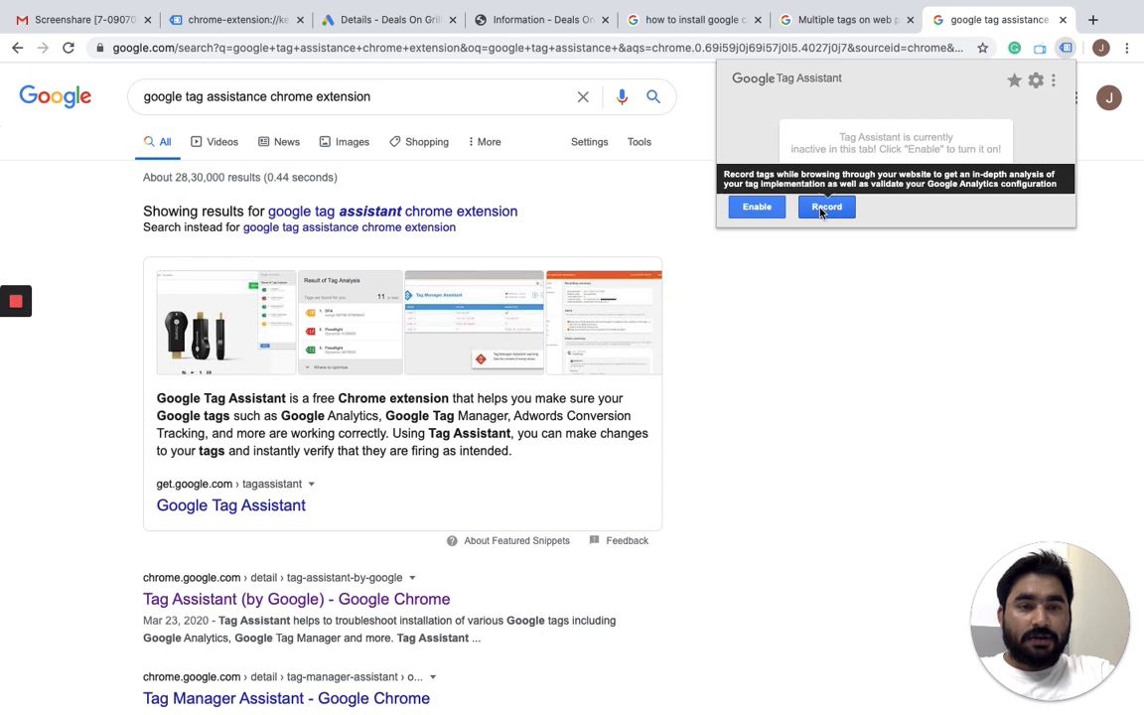
{"action": "left_click", "coordinate": [756, 206]}
{"action": "left_click", "coordinate": [828, 221]}
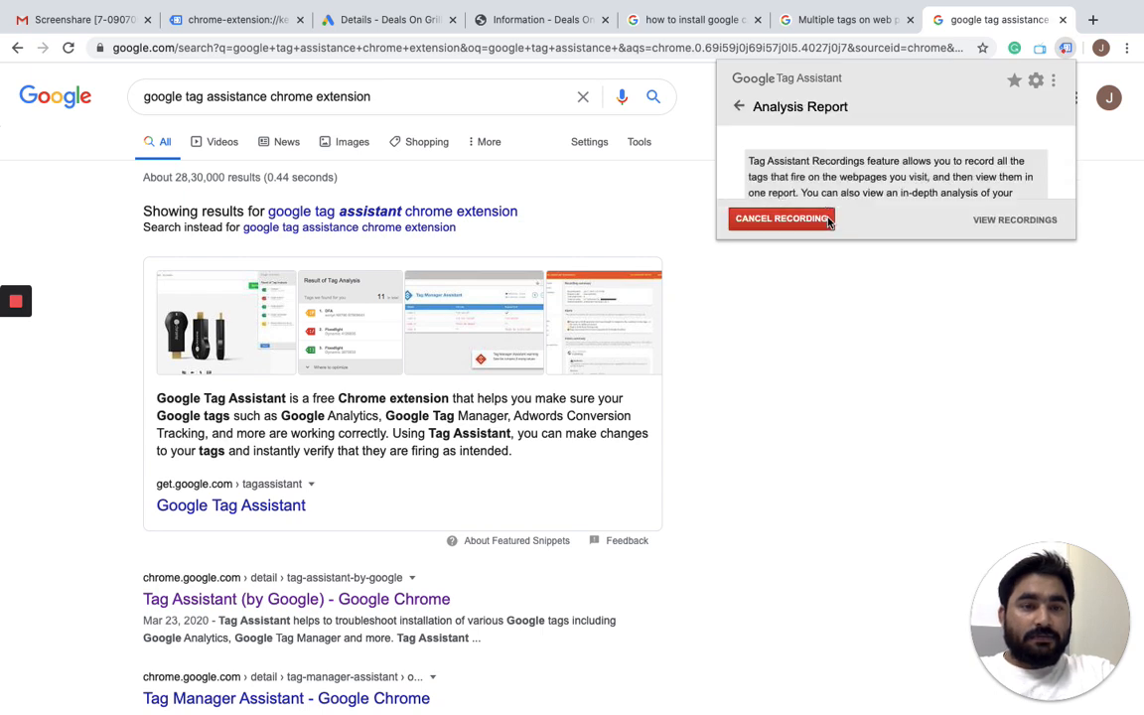
Open the store website dealsongrills.com in a new browser tab
{"action": "left_click", "coordinate": [1093, 20]}
{"action": "type", "text": "d"}
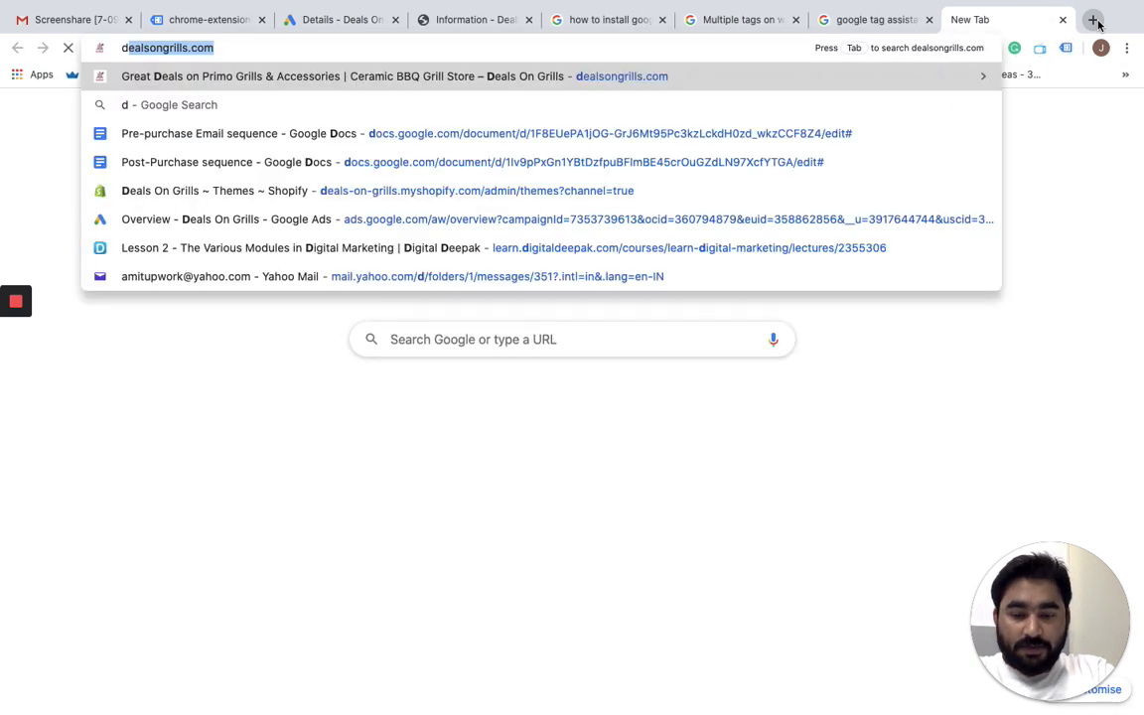
{"action": "type", "text": "ea"}
{"action": "key", "text": "Return"}
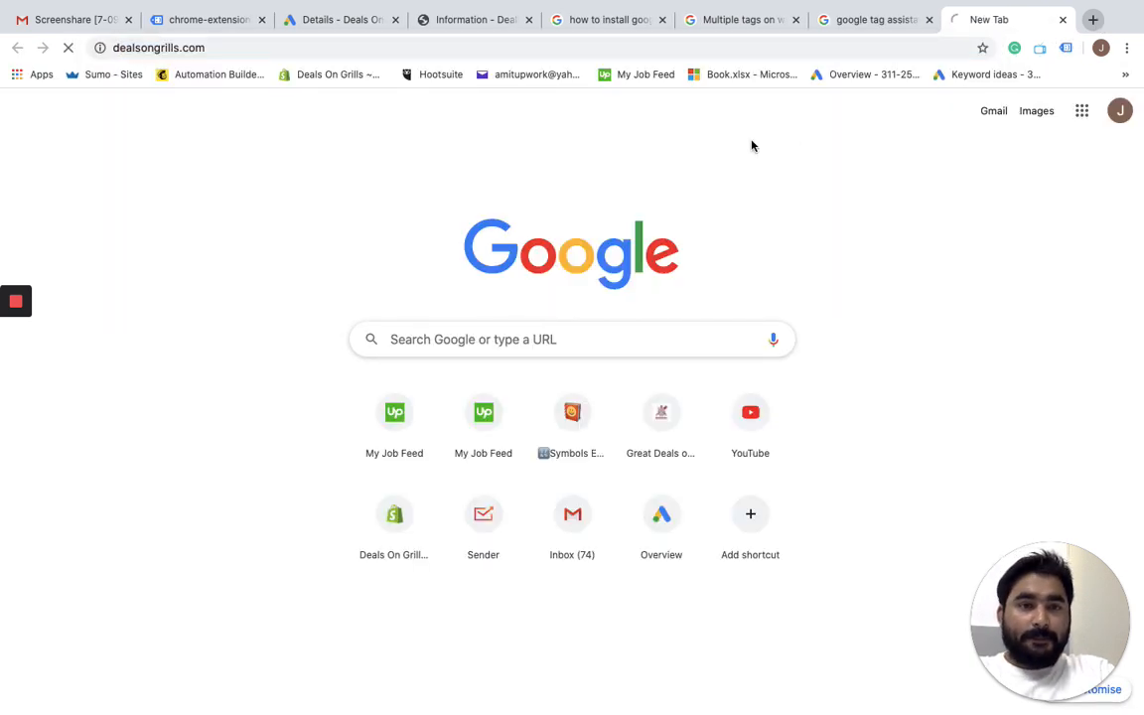
Enable Tag Assistant on the dealsongrills.com page and close the tab with the extension search results
{"action": "left_click", "coordinate": [1066, 48]}
{"action": "left_click", "coordinate": [759, 209]}
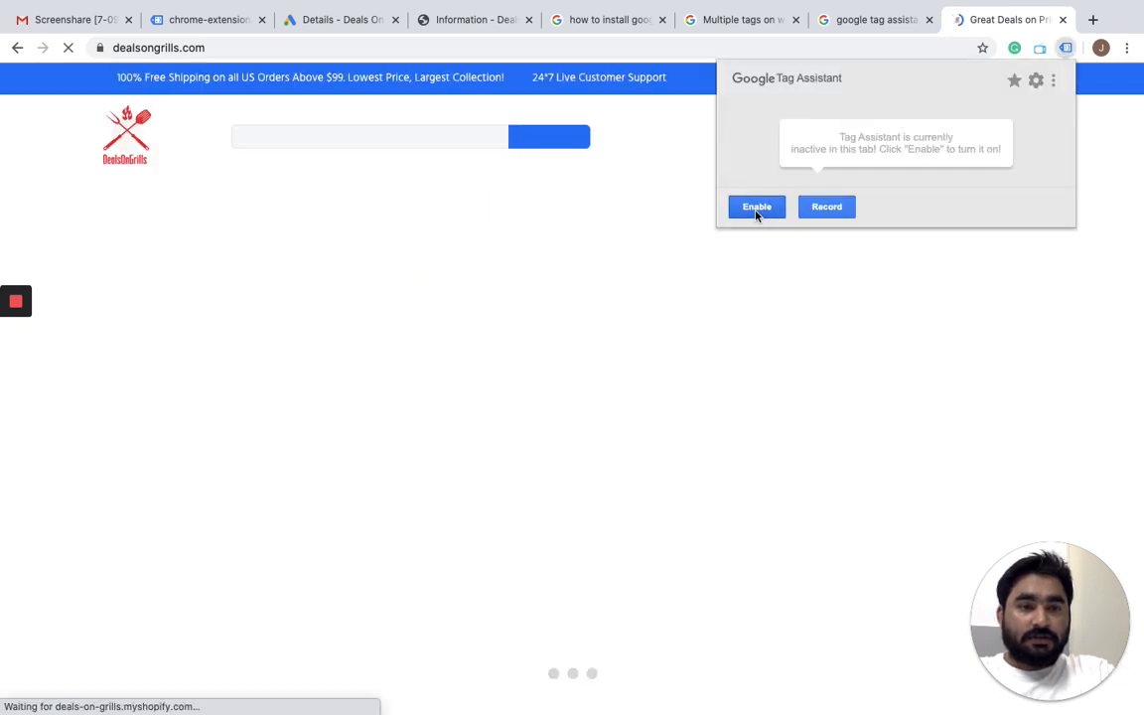
{"action": "left_click", "coordinate": [641, 178]}
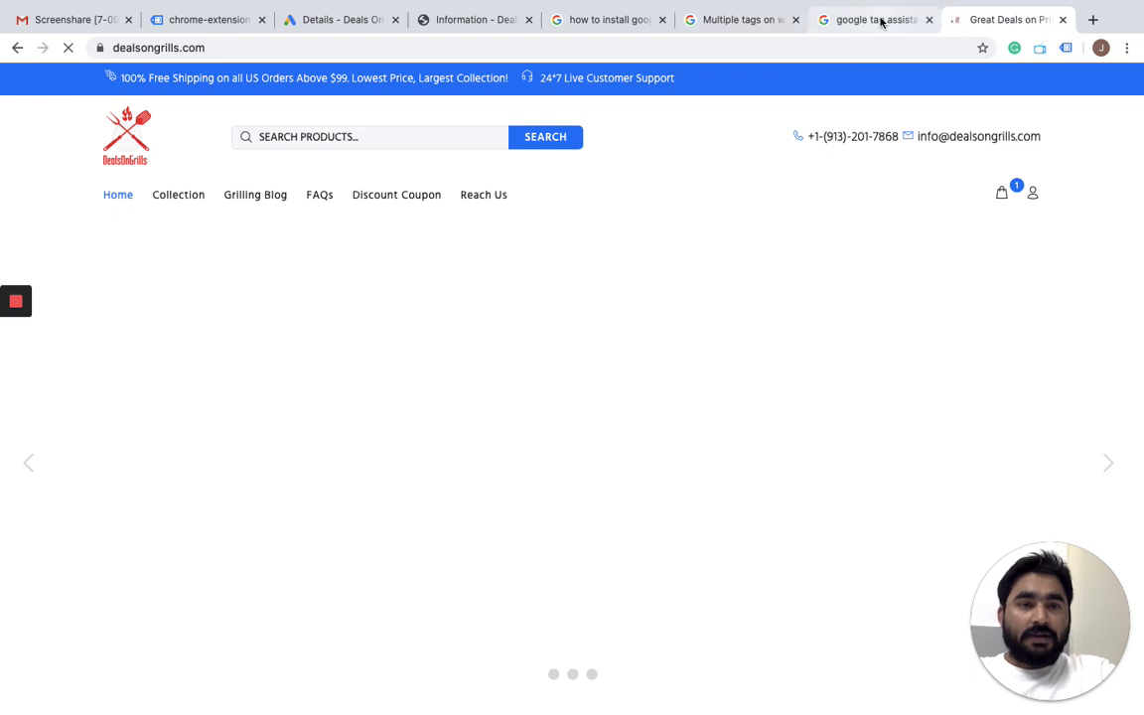
{"action": "left_click", "coordinate": [881, 21]}
{"action": "left_click", "coordinate": [929, 20]}
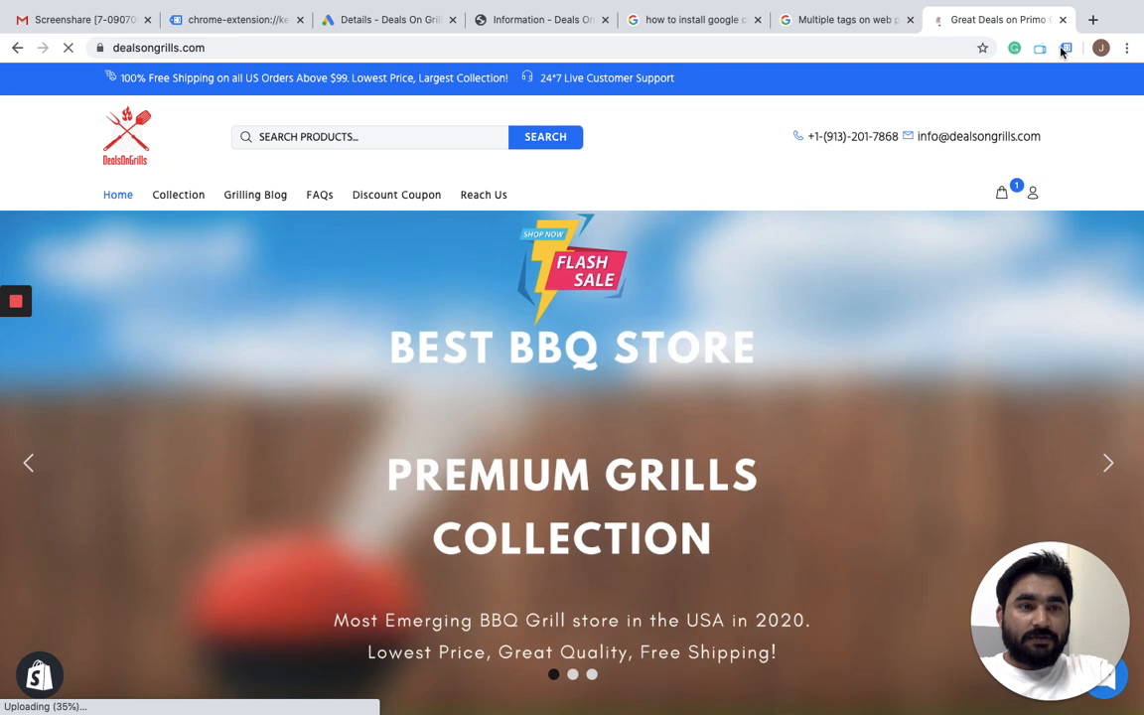
Start a Tag Assistant recording on dealsongrills.com, reload the page and check the tag analysis results
{"action": "left_click", "coordinate": [1063, 50]}
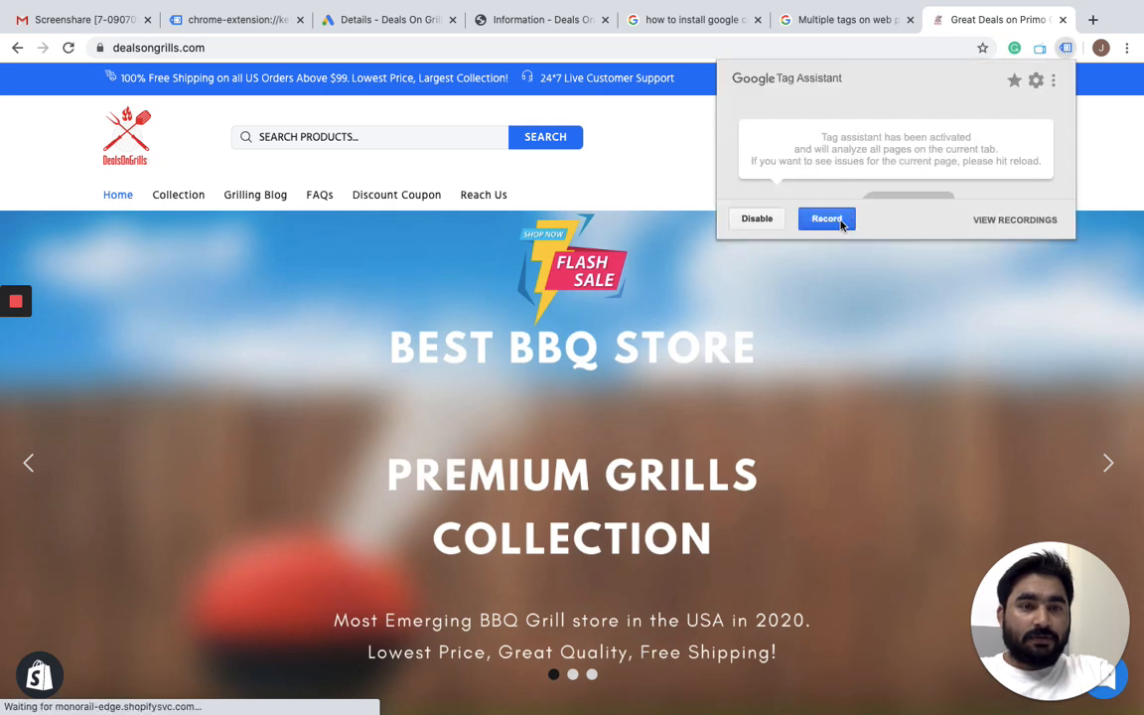
{"action": "left_click", "coordinate": [832, 219]}
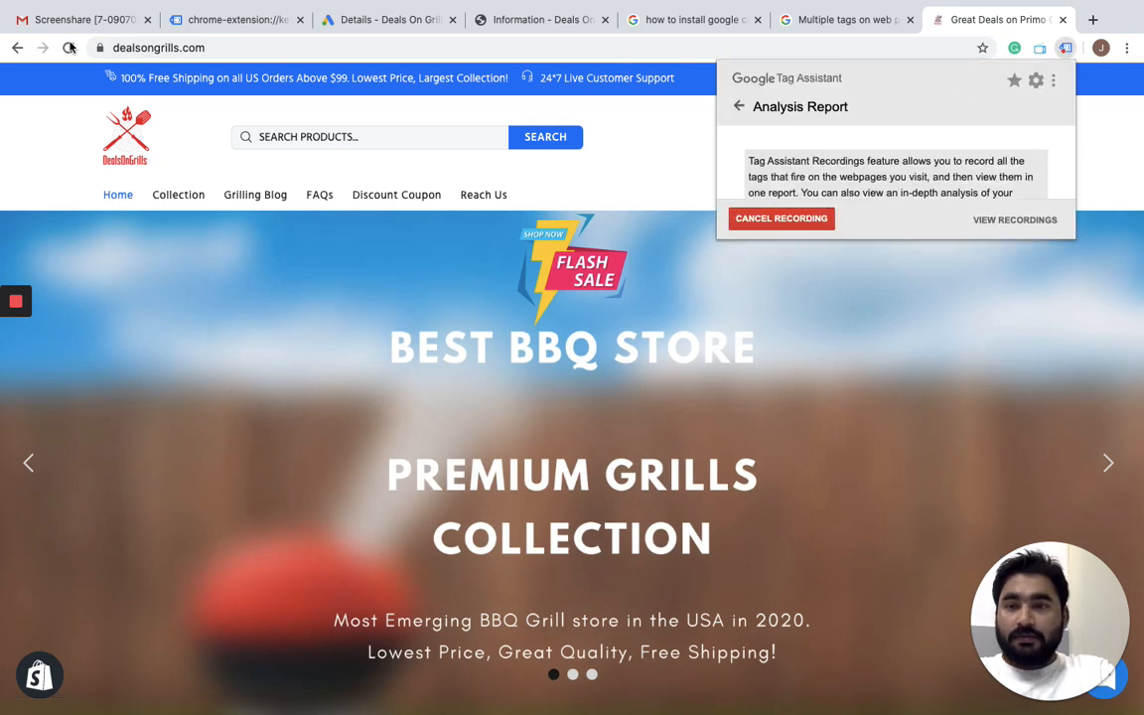
{"action": "left_click", "coordinate": [69, 47]}
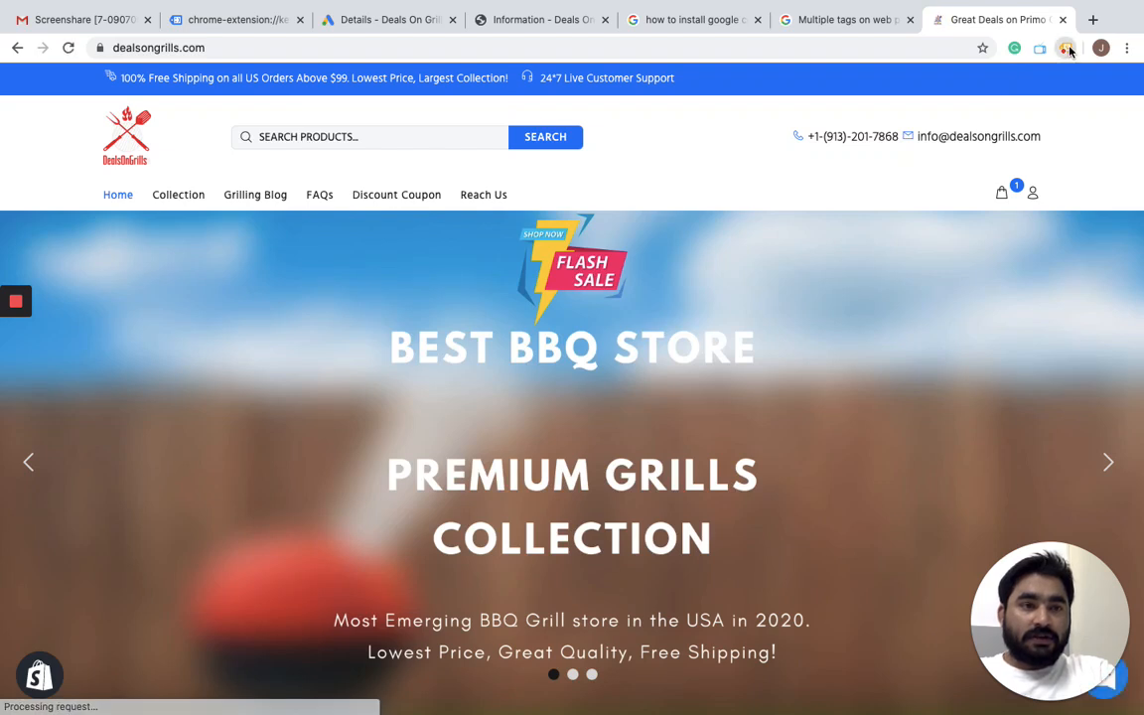
{"action": "left_click", "coordinate": [1066, 48]}
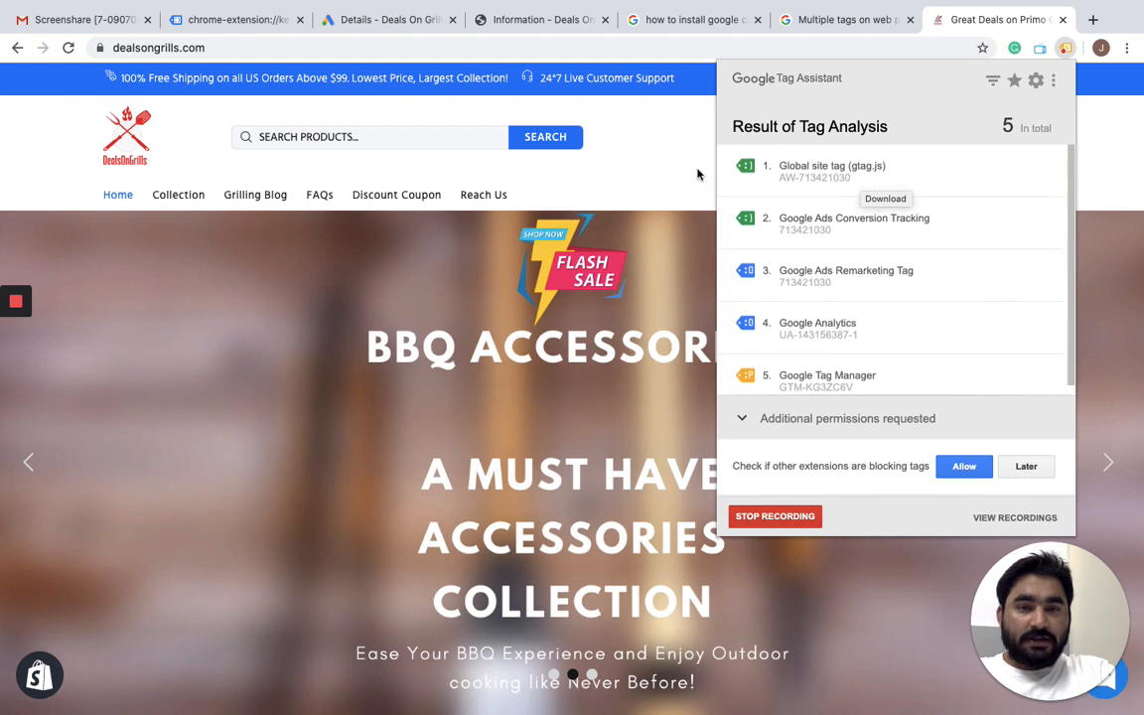
{"action": "left_click", "coordinate": [684, 161]}
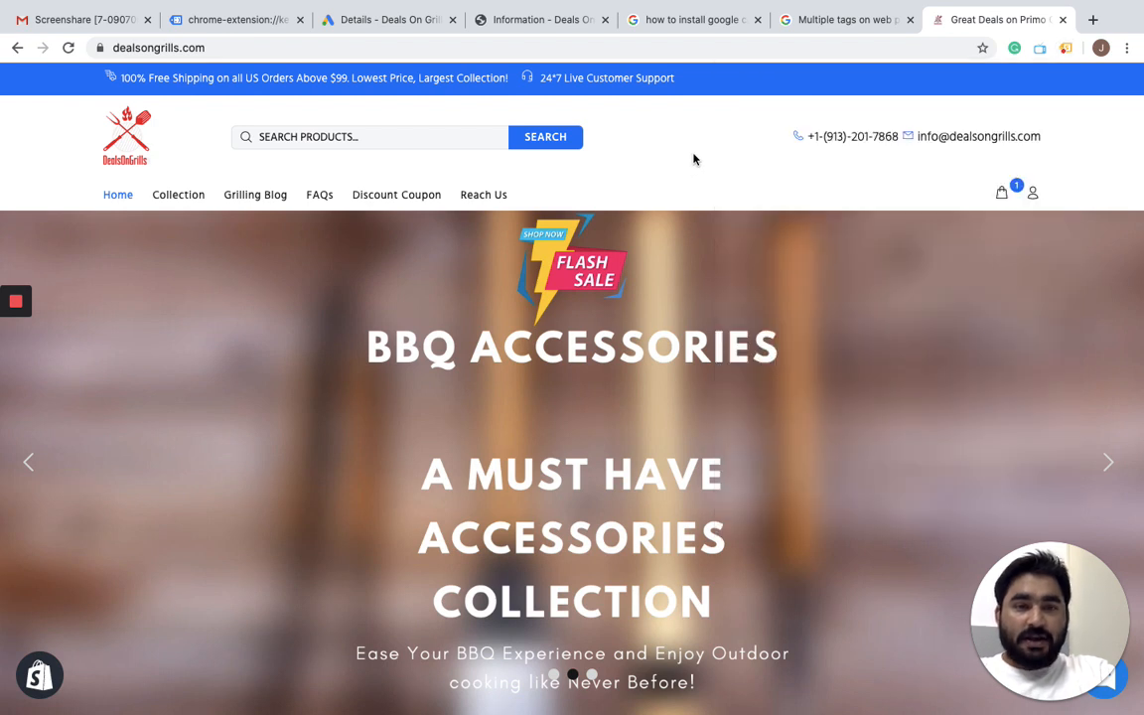